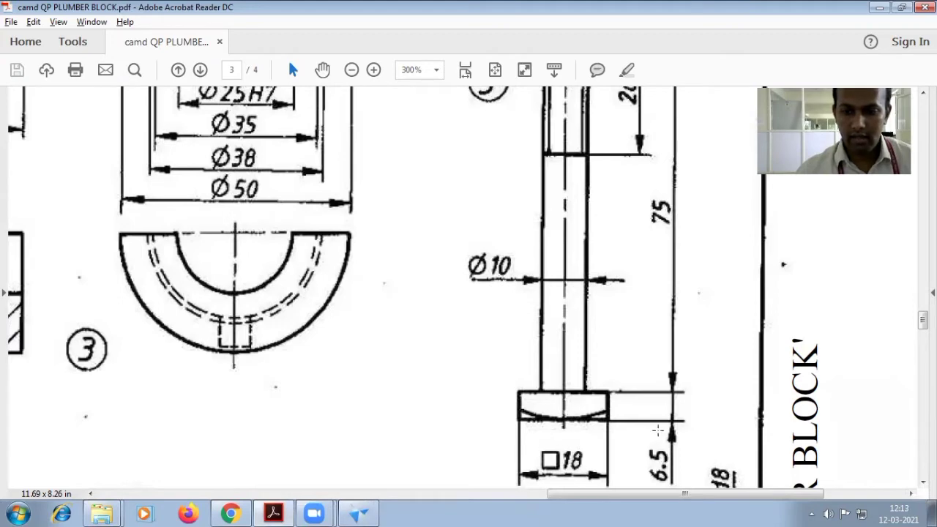
- Return to Solid Edge and start a new sketch on the Top reference plane
{"action": "left_click", "coordinate": [359, 514]}
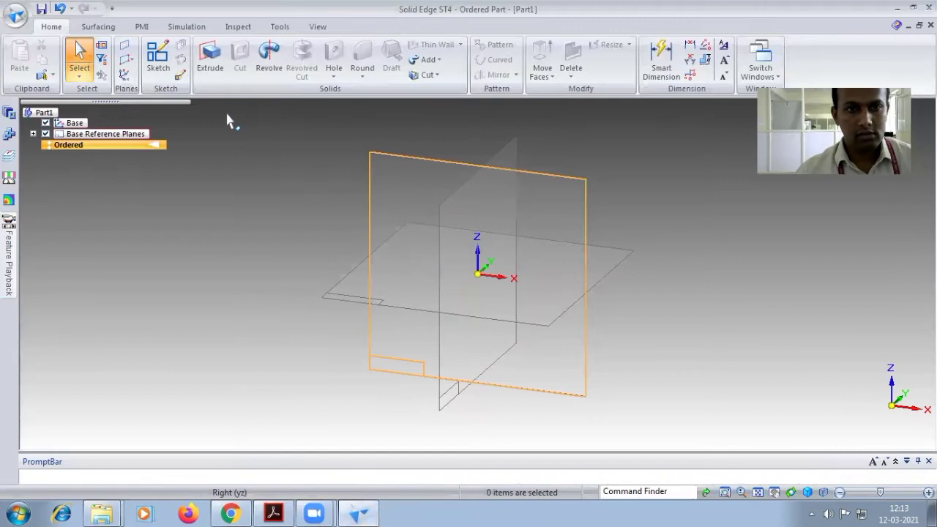
{"action": "left_click", "coordinate": [157, 59]}
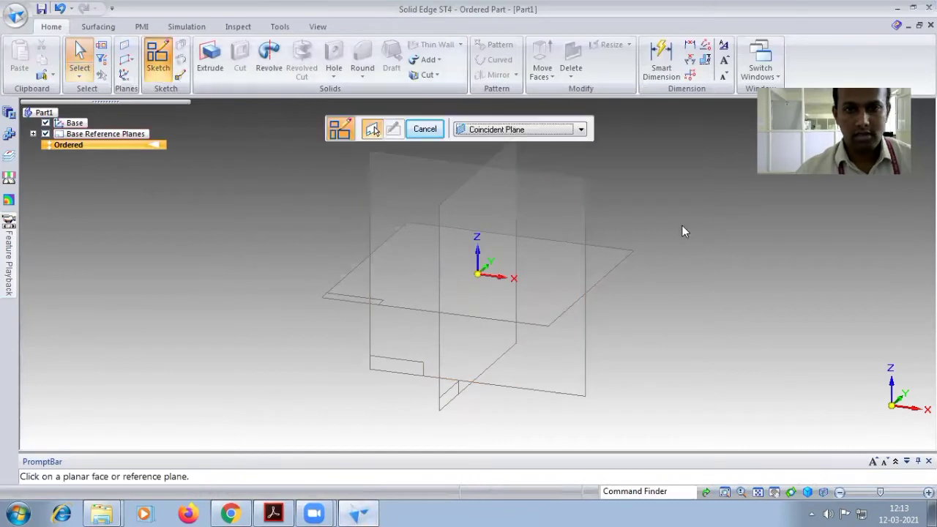
{"action": "left_click", "coordinate": [606, 265]}
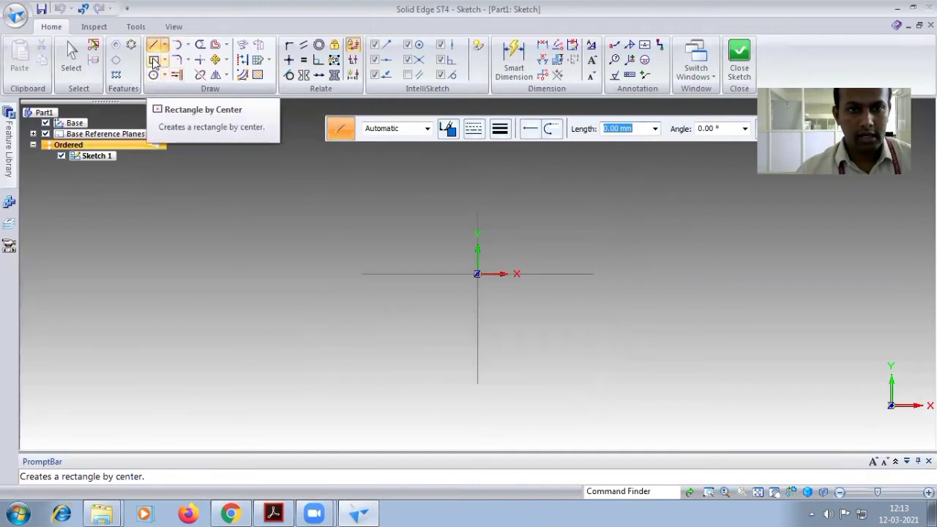
- Draw an 18 × 18 mm rectangle by center at the origin, rotated 45°
{"action": "left_click", "coordinate": [154, 61]}
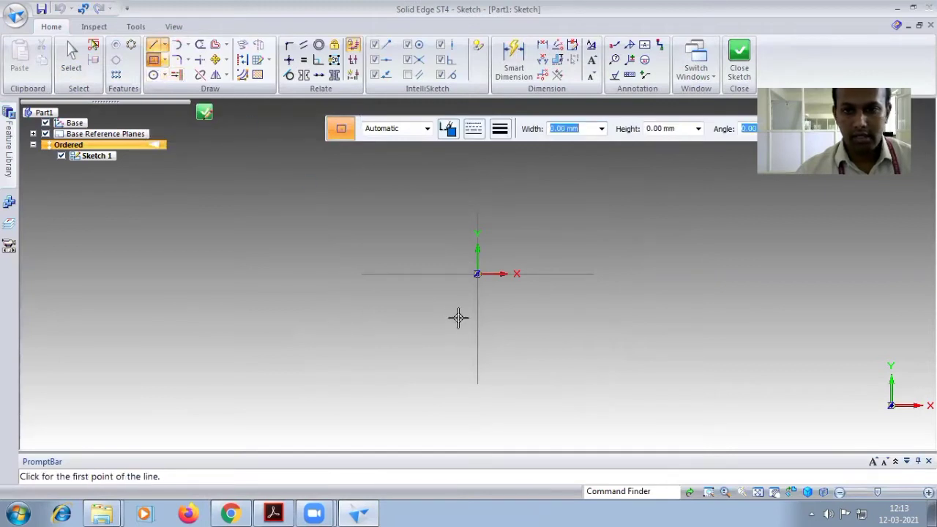
{"action": "left_click", "coordinate": [478, 274]}
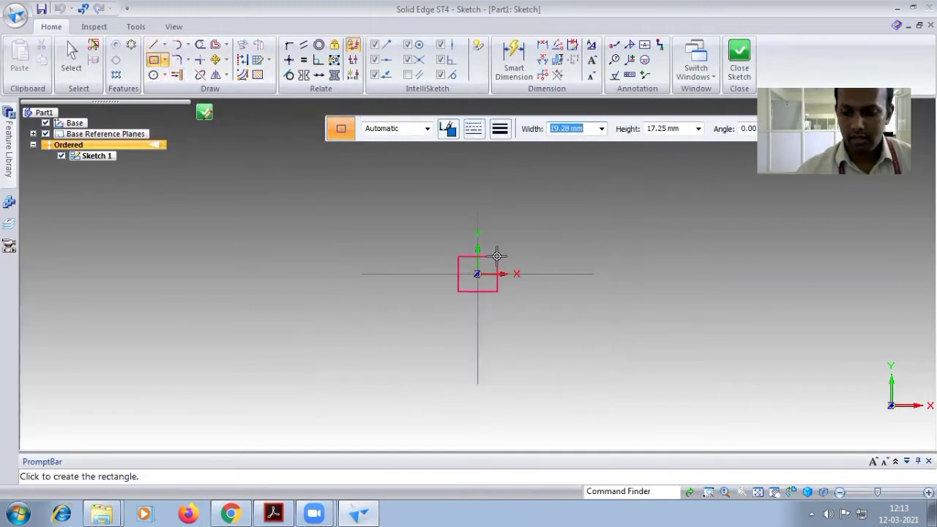
{"action": "type", "text": "18"}
{"action": "key", "text": "Tab"}
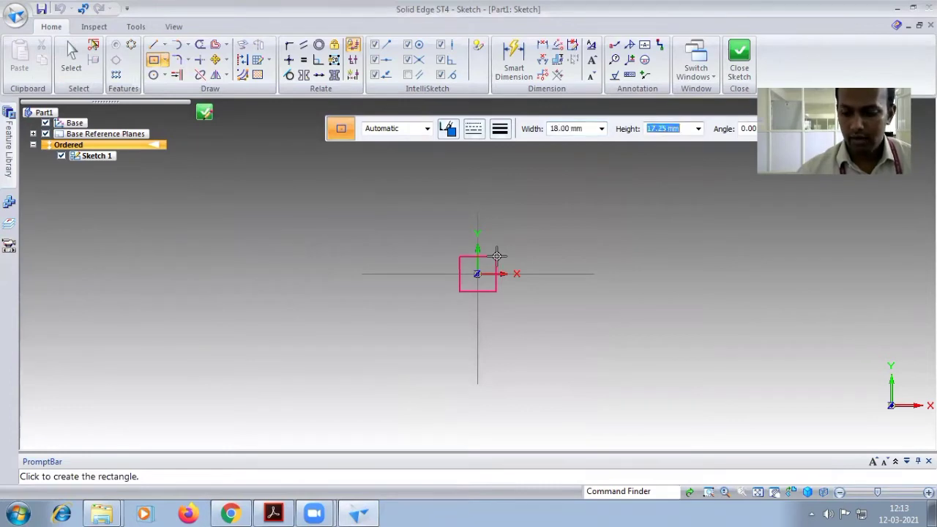
{"action": "type", "text": "18"}
{"action": "key", "text": "Tab"}
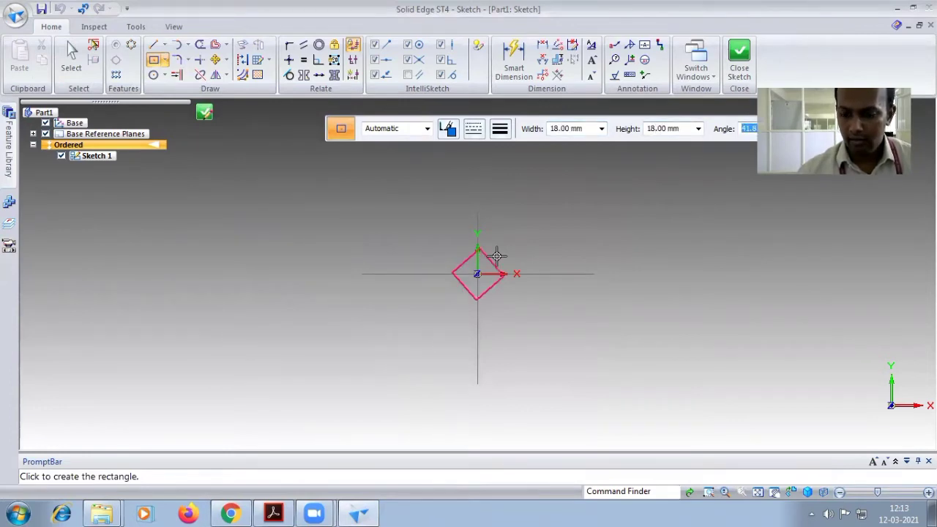
{"action": "type", "text": "45"}
{"action": "key", "text": "Return"}
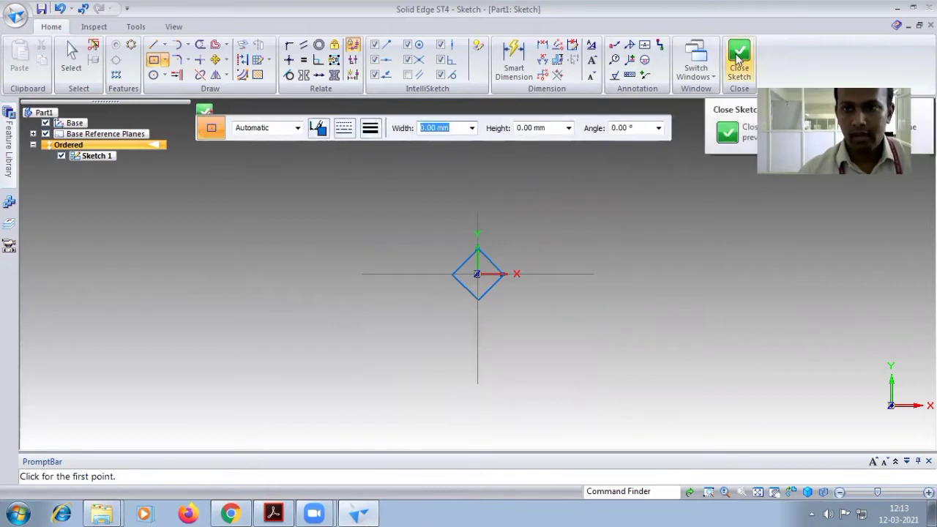
- Close the sketch and extrude the square profile 6.5 mm into the head block
{"action": "left_click", "coordinate": [737, 59]}
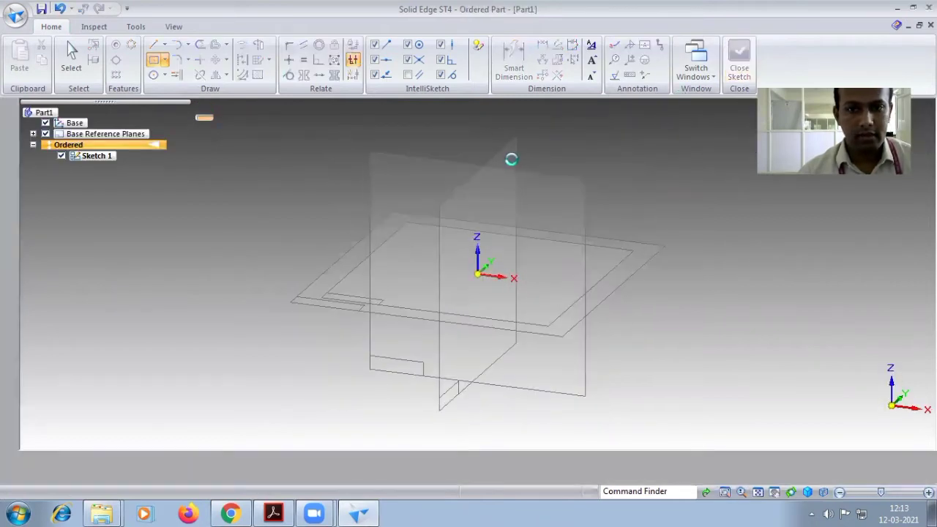
{"action": "left_click", "coordinate": [210, 59]}
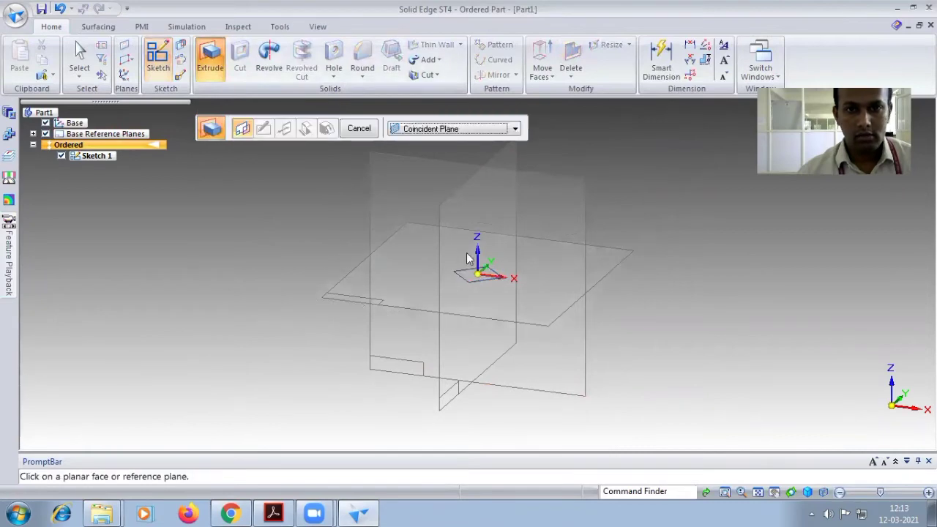
{"action": "left_click", "coordinate": [439, 129]}
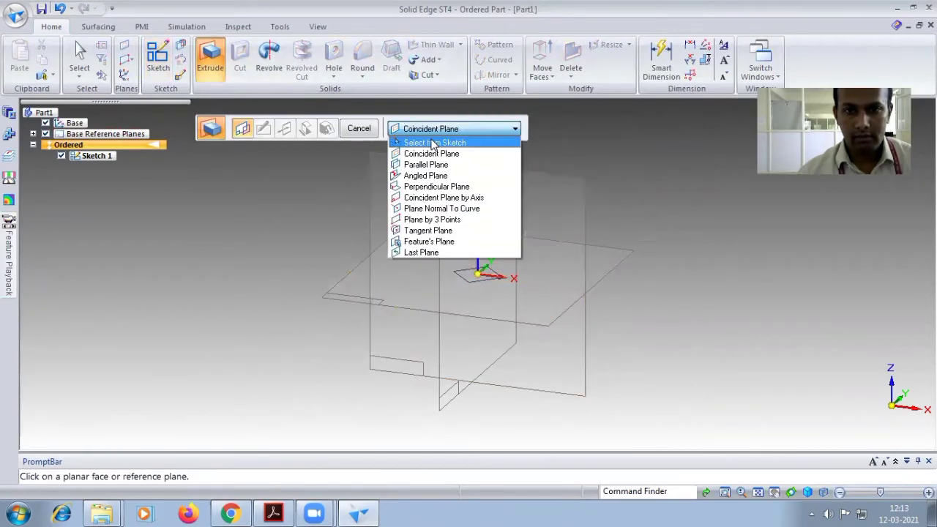
{"action": "left_click", "coordinate": [463, 259]}
{"action": "left_click", "coordinate": [480, 280]}
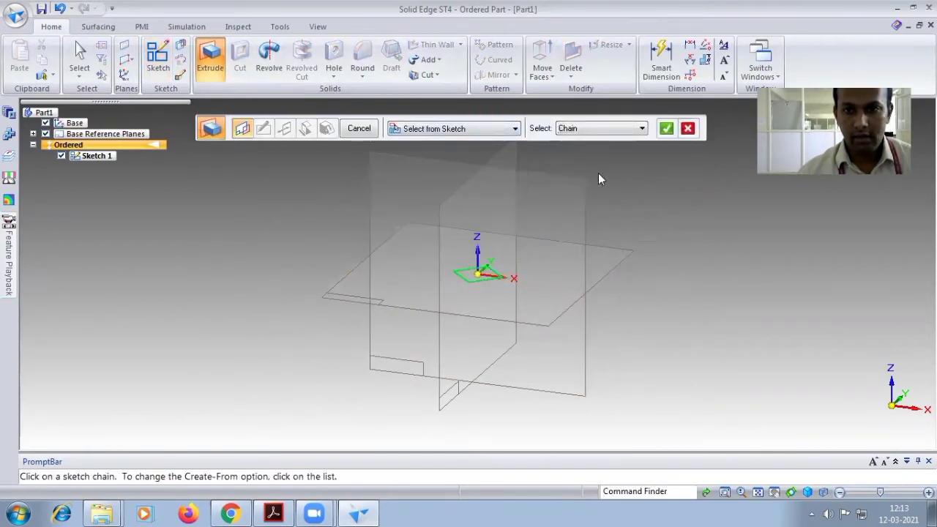
{"action": "left_click", "coordinate": [666, 129]}
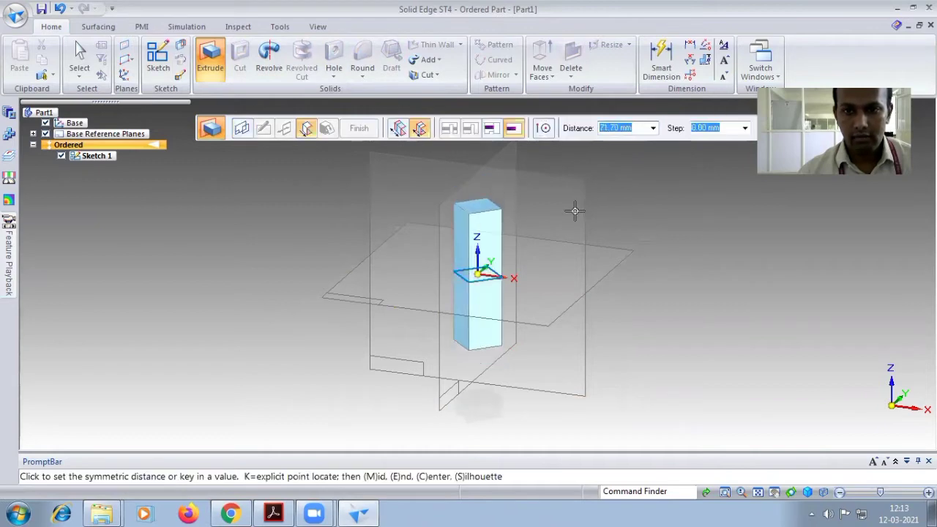
{"action": "type", "text": "6"}
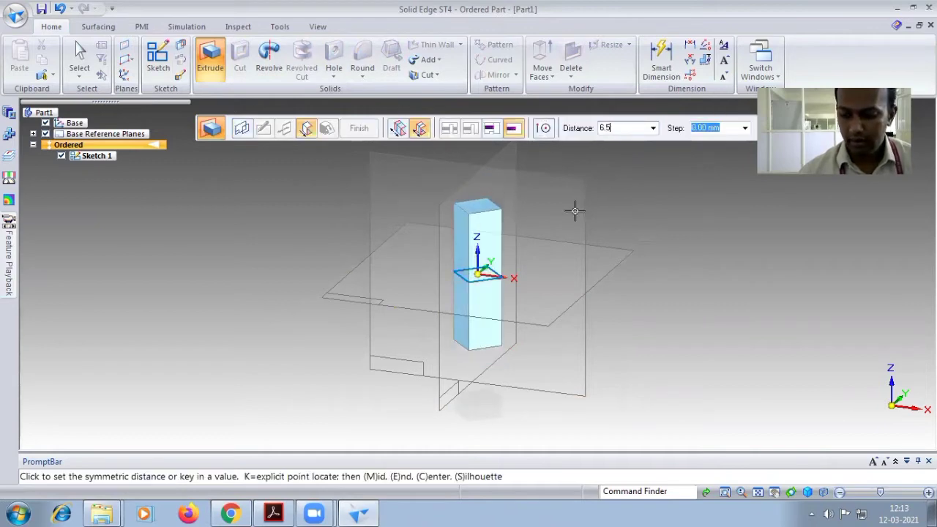
{"action": "type", "text": ".5"}
{"action": "key", "text": "Return"}
{"action": "left_click", "coordinate": [359, 128]}
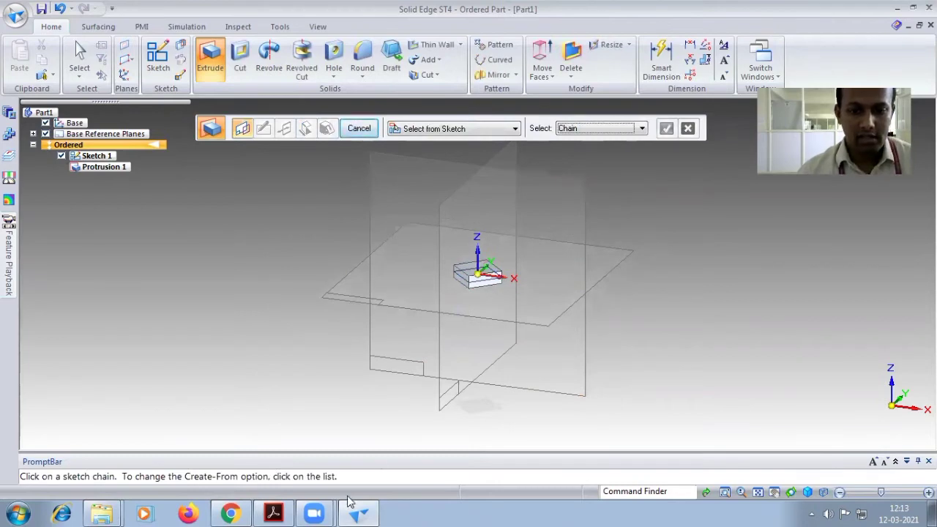
{"action": "left_click", "coordinate": [273, 513]}
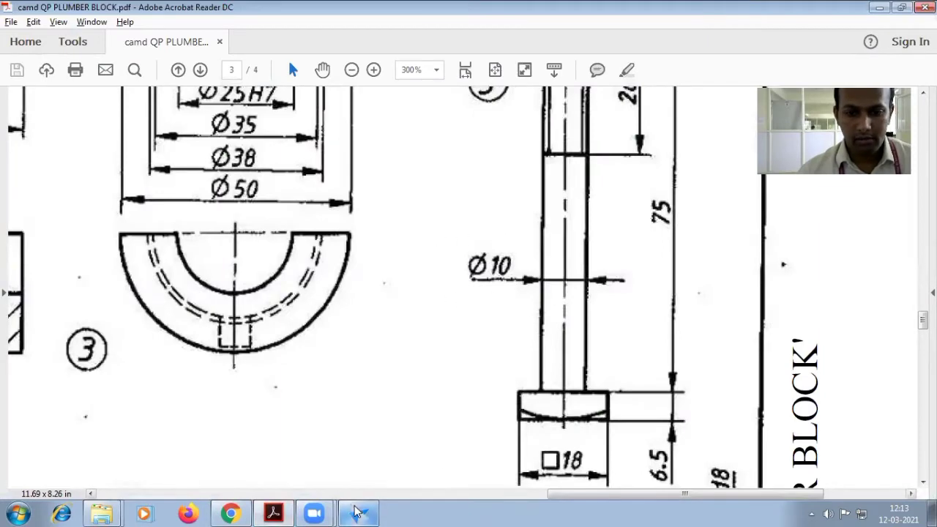
{"action": "left_click", "coordinate": [370, 418]}
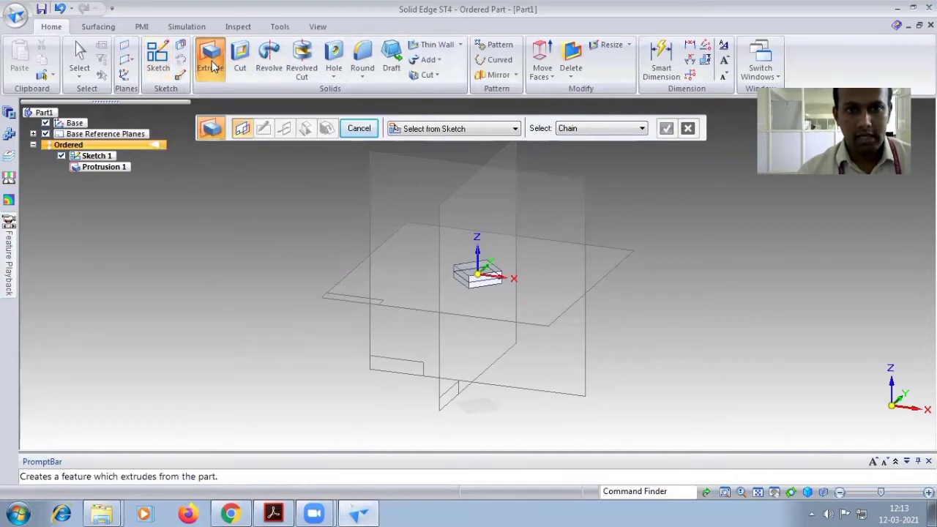
- Start a new extrusion on the head's top face with a 10 mm circle at the origin
{"action": "left_click", "coordinate": [212, 66]}
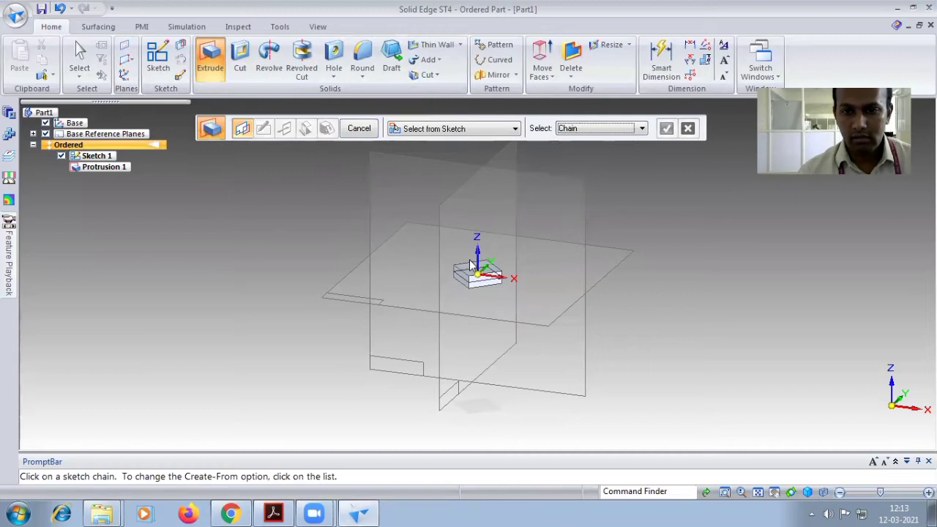
{"action": "left_click", "coordinate": [474, 130]}
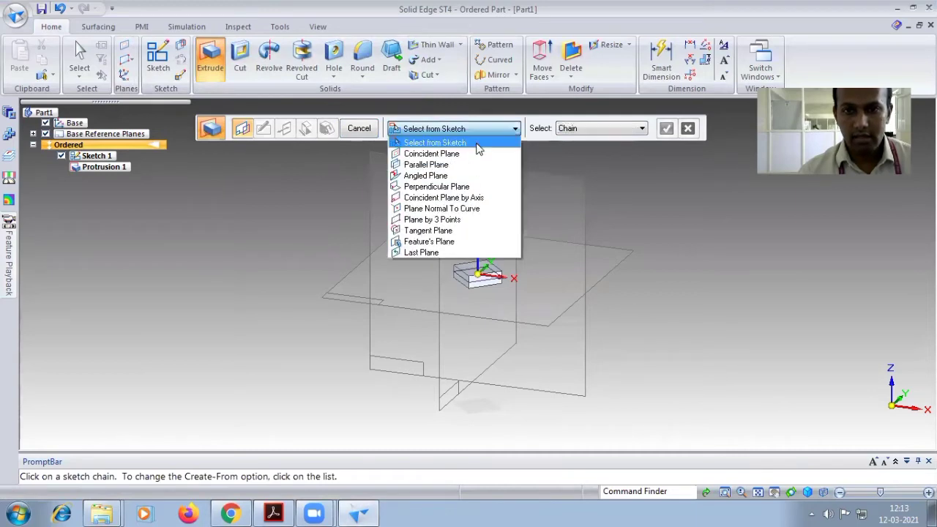
{"action": "left_click", "coordinate": [477, 153]}
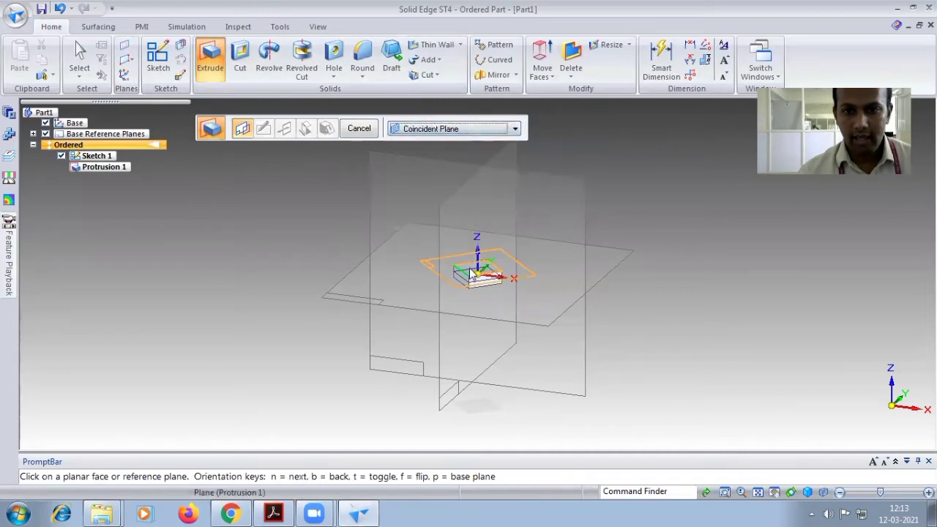
{"action": "left_click", "coordinate": [469, 276]}
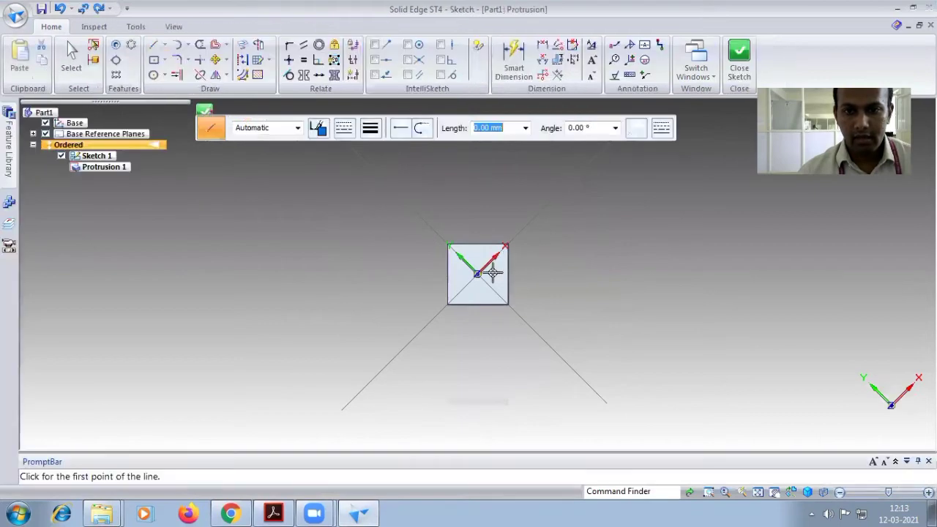
{"action": "left_click", "coordinate": [155, 74]}
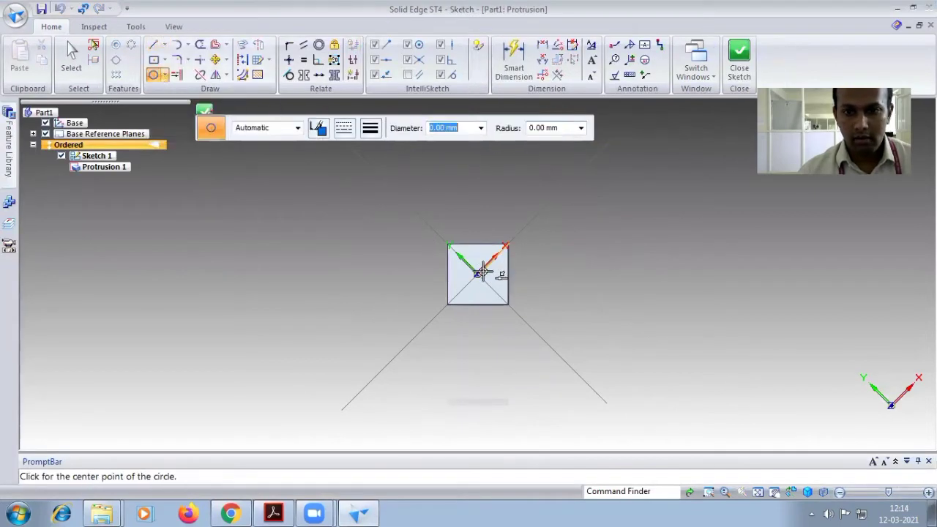
{"action": "left_click", "coordinate": [477, 274]}
{"action": "type", "text": "10"}
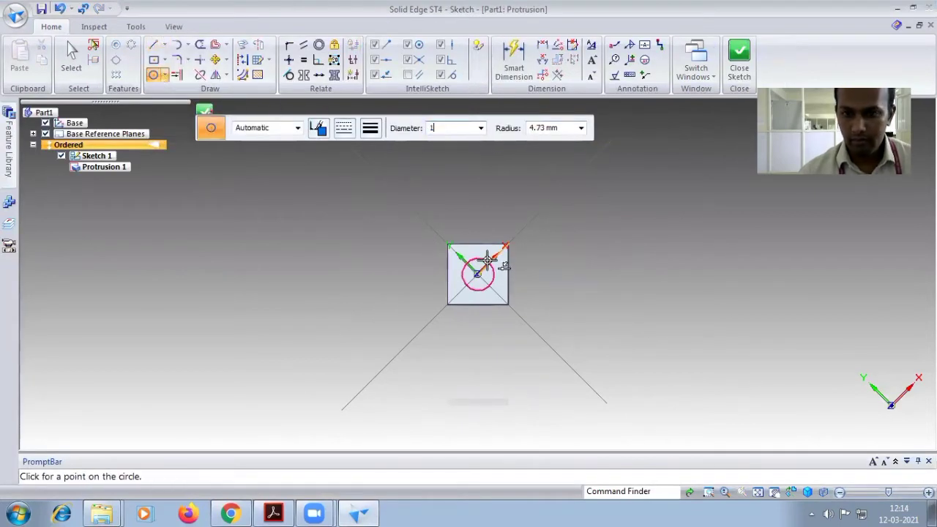
{"action": "key", "text": "Return"}
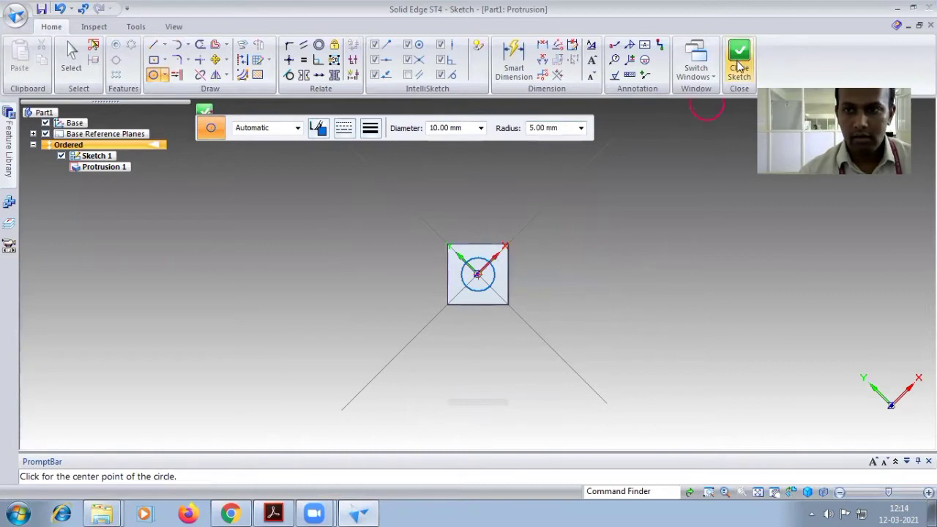
- Extrude the 10 mm circle non-symmetrically 75 mm upward from the head
{"action": "left_click", "coordinate": [739, 55]}
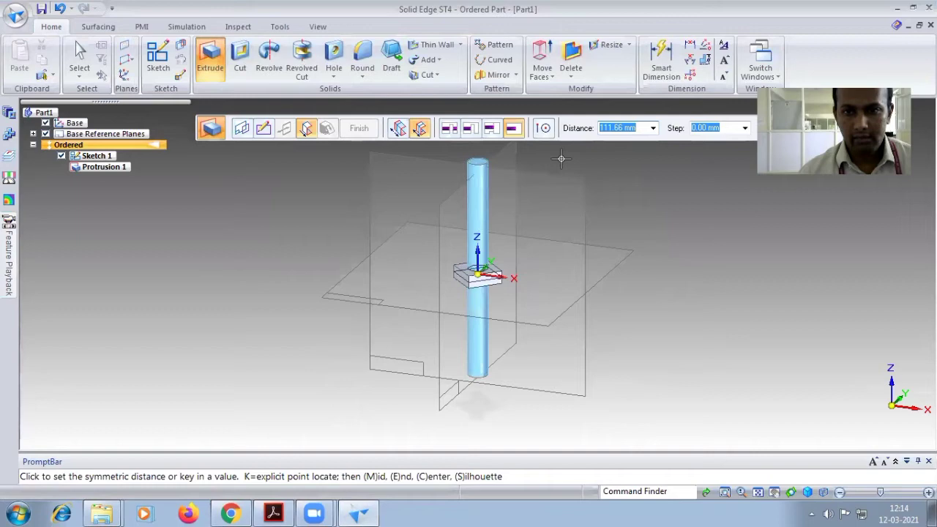
{"action": "left_click", "coordinate": [397, 129]}
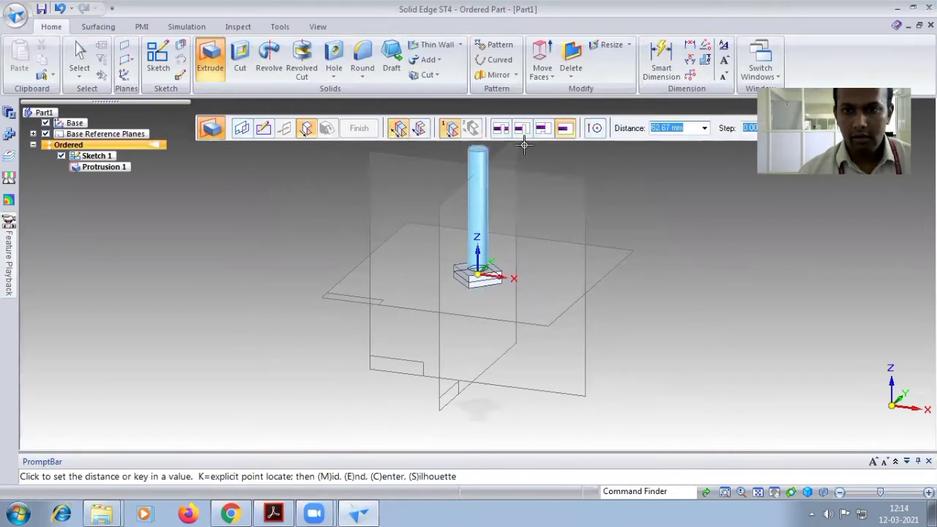
{"action": "type", "text": "75"}
{"action": "key", "text": "Return"}
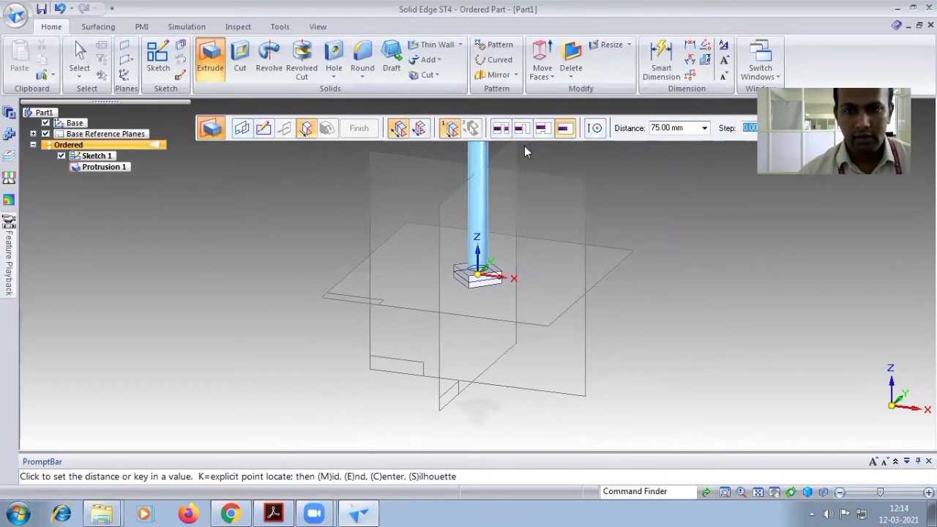
{"action": "left_click", "coordinate": [524, 149]}
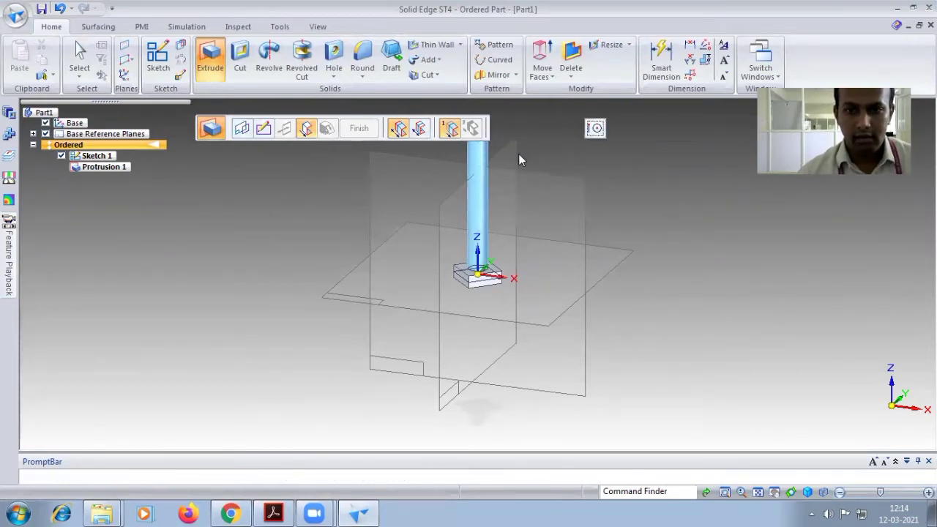
{"action": "scroll", "coordinate": [482, 276], "scroll_direction": "up", "scroll_amount": 5}
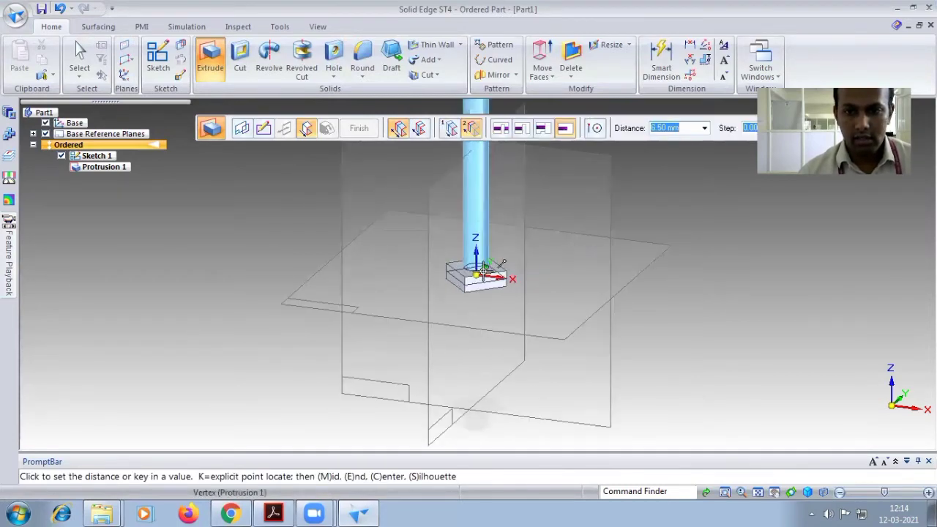
{"action": "scroll", "coordinate": [480, 272], "scroll_direction": "up", "scroll_amount": 4}
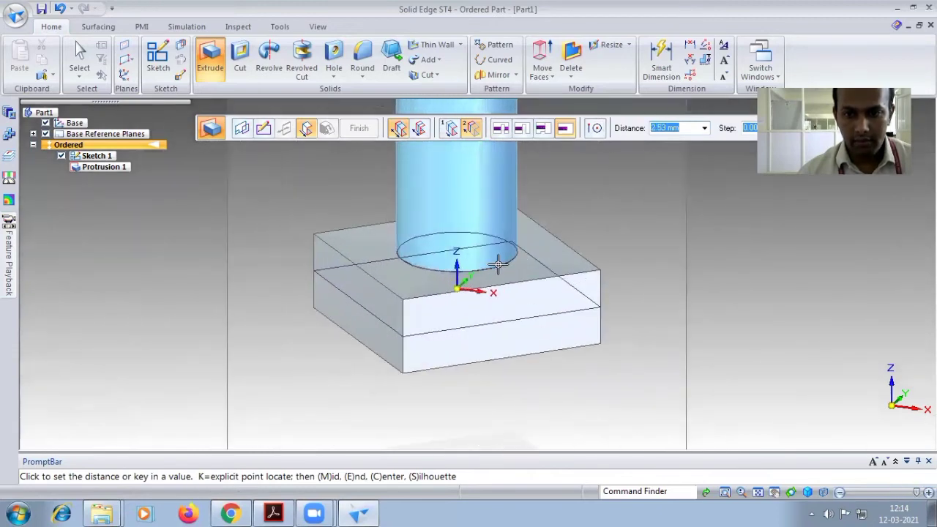
{"action": "left_click", "coordinate": [497, 266]}
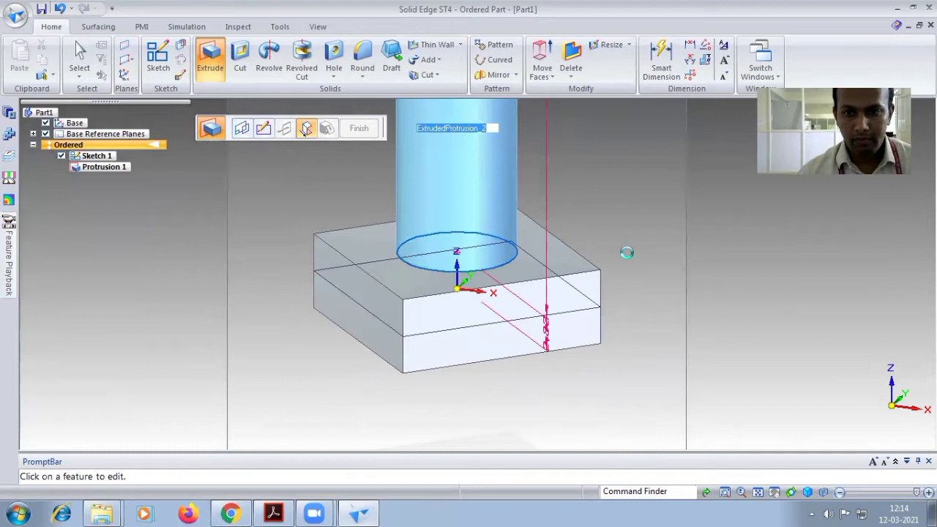
{"action": "left_click", "coordinate": [361, 129]}
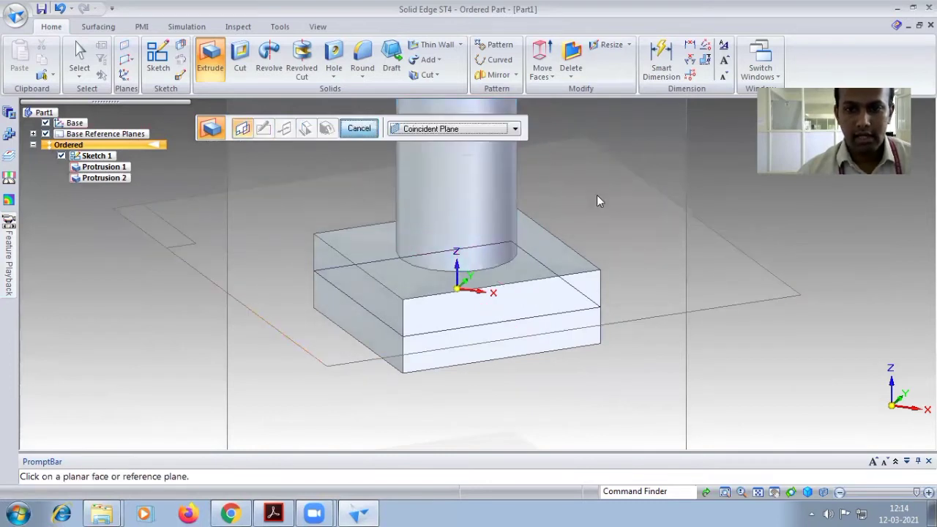
- Fit the model, then read the M10 thread and 26 mm thread length on the PDF drawing
{"action": "left_click", "coordinate": [765, 493]}
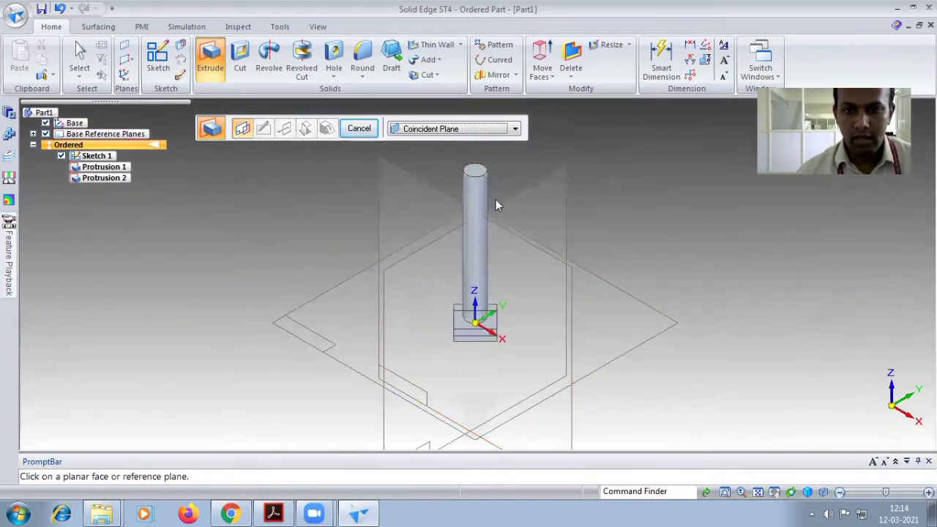
{"action": "left_click", "coordinate": [273, 513]}
{"action": "scroll", "coordinate": [636, 229], "scroll_direction": "up", "scroll_amount": 1}
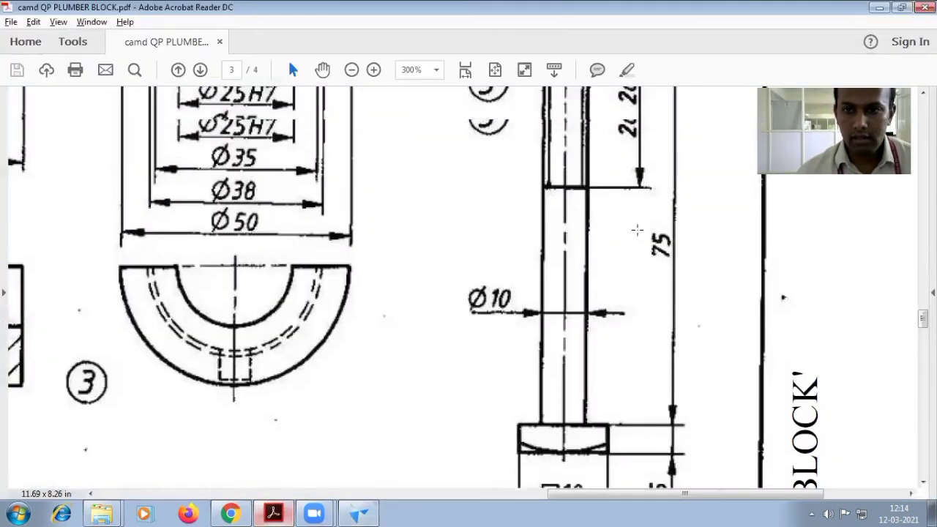
{"action": "scroll", "coordinate": [637, 230], "scroll_direction": "up", "scroll_amount": 2}
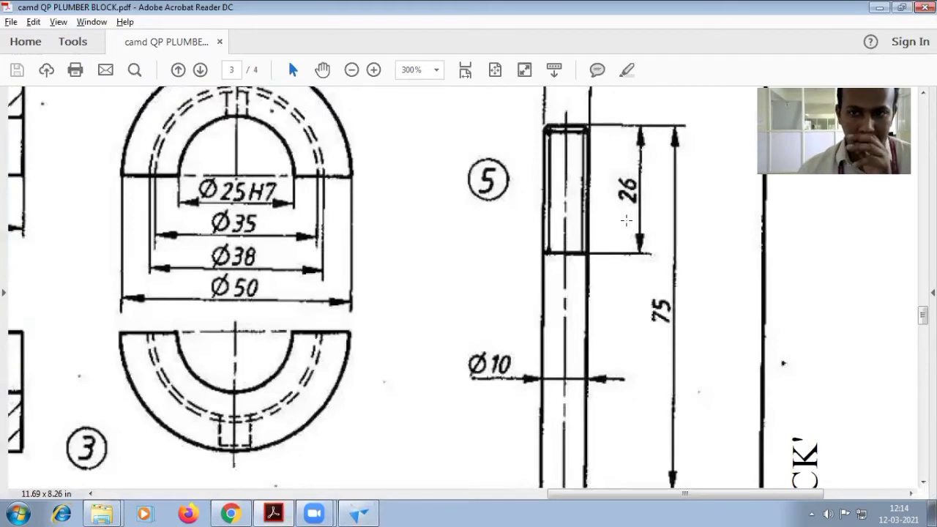
{"action": "scroll", "coordinate": [618, 202], "scroll_direction": "up", "scroll_amount": 3}
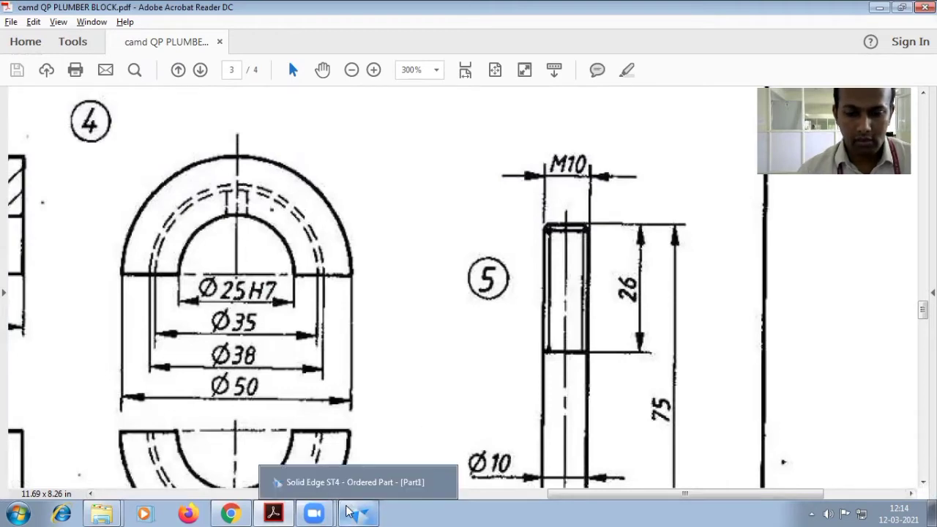
{"action": "left_click", "coordinate": [366, 513]}
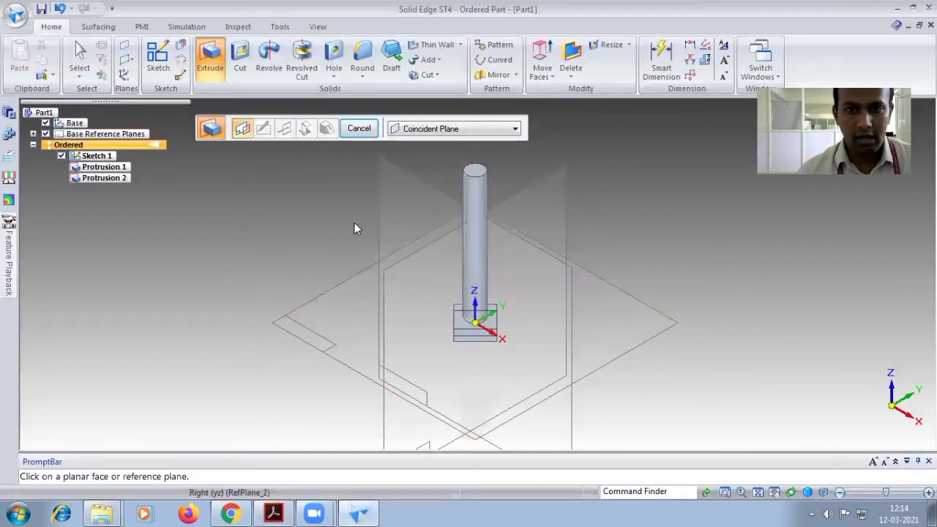
- Thread the shank's top end M10 to a finite depth of 26 mm
{"action": "left_click", "coordinate": [333, 75]}
{"action": "left_click", "coordinate": [355, 107]}
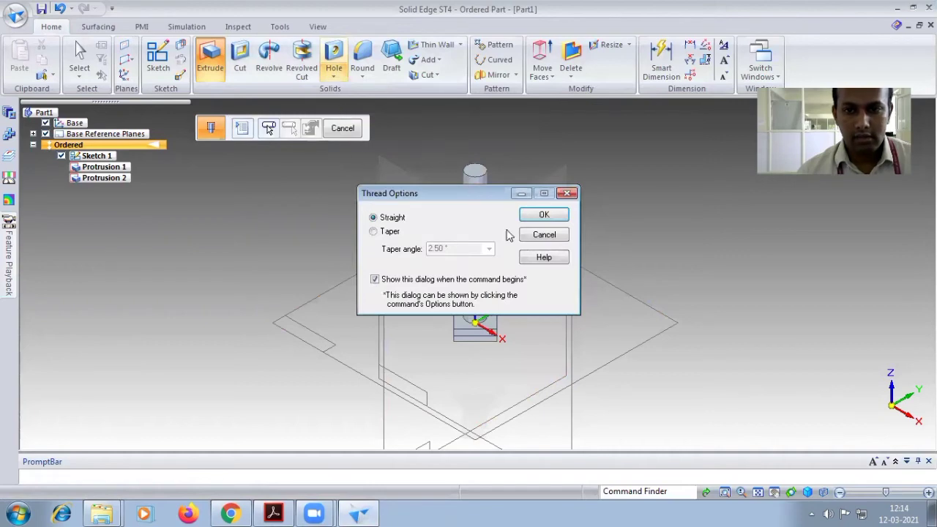
{"action": "left_click", "coordinate": [544, 215]}
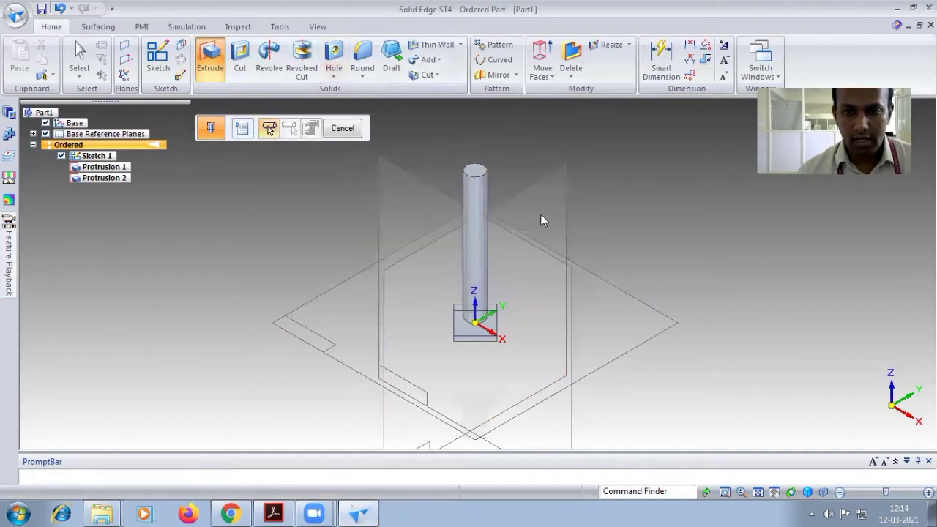
{"action": "left_click", "coordinate": [480, 217]}
{"action": "left_click", "coordinate": [478, 176]}
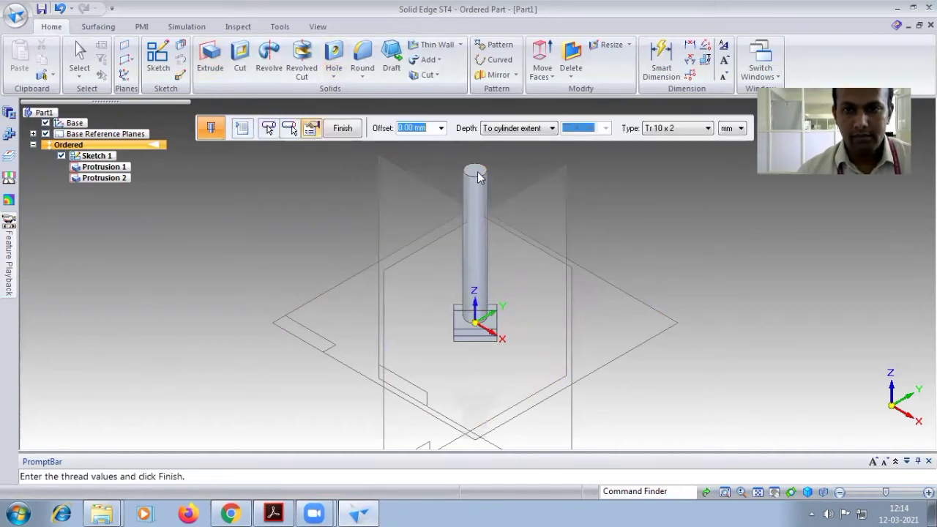
{"action": "left_click", "coordinate": [552, 129]}
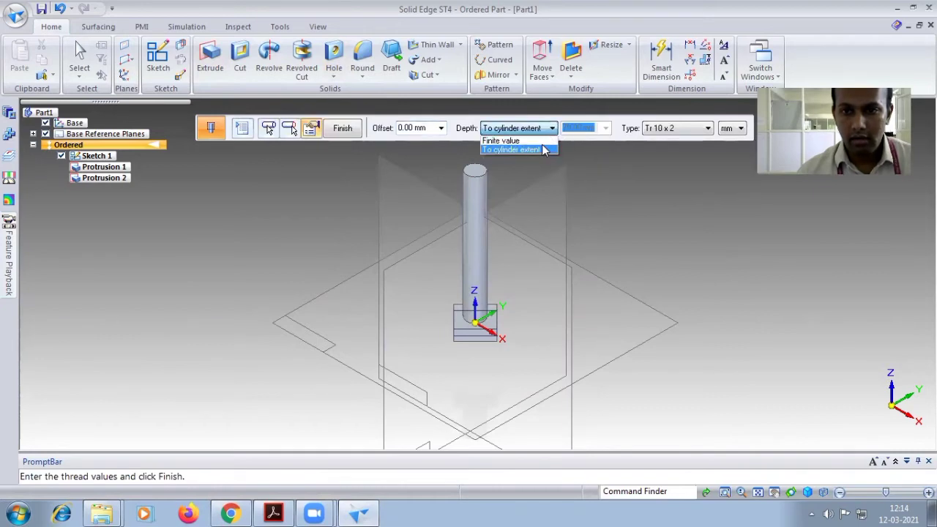
{"action": "left_click", "coordinate": [541, 140]}
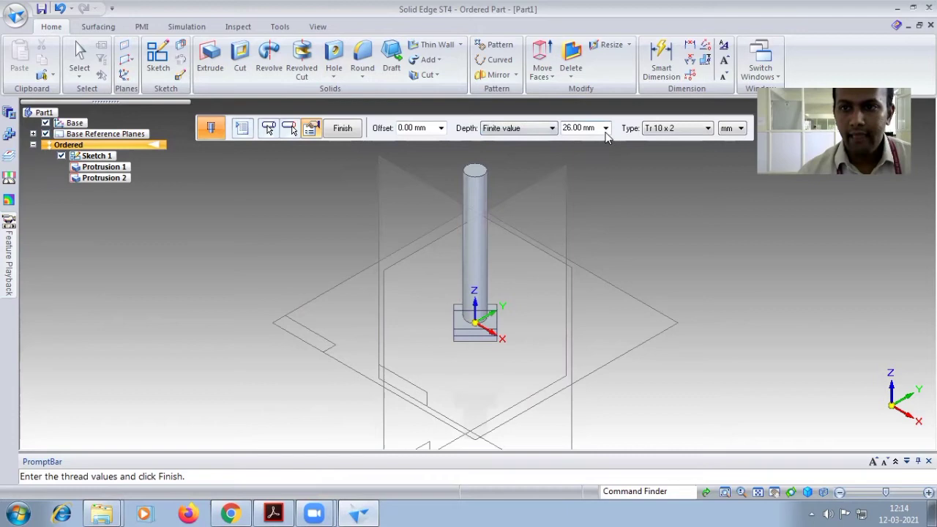
{"action": "left_click", "coordinate": [675, 129]}
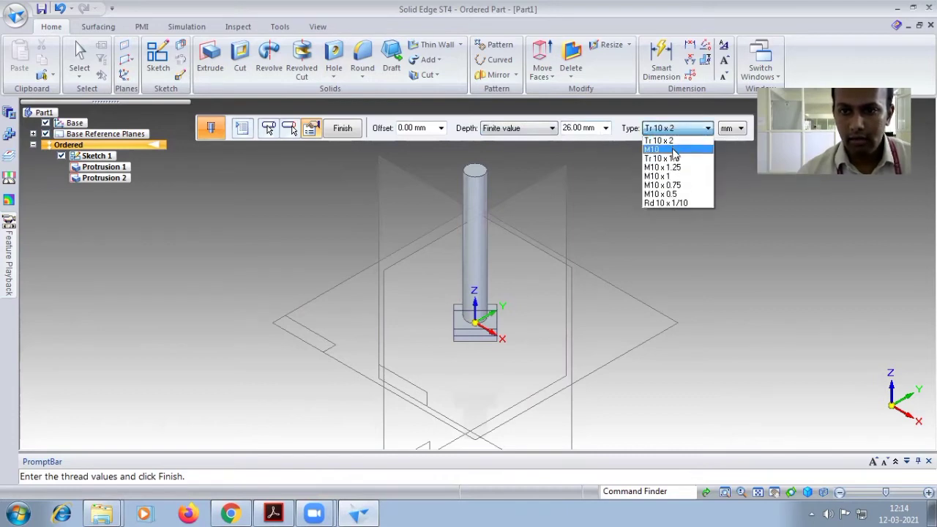
{"action": "left_click", "coordinate": [659, 149]}
{"action": "left_click", "coordinate": [343, 128]}
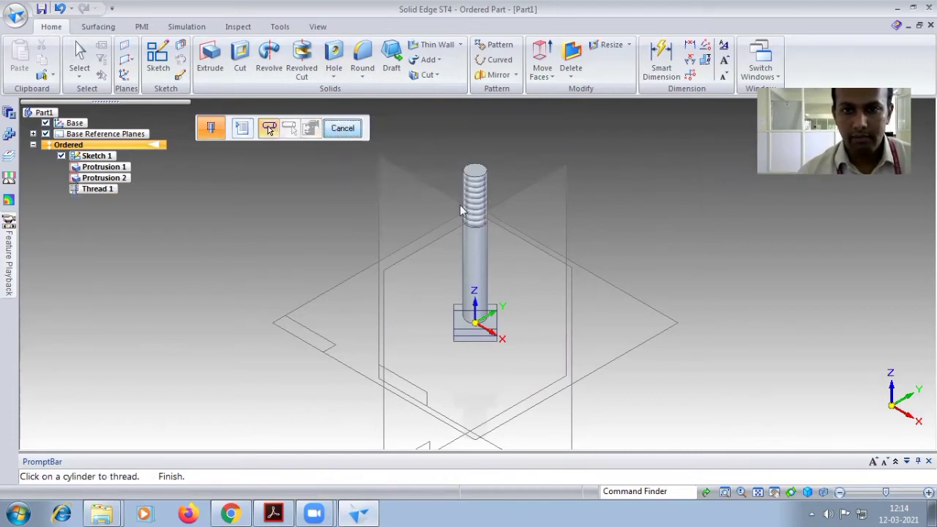
{"action": "left_click", "coordinate": [350, 130]}
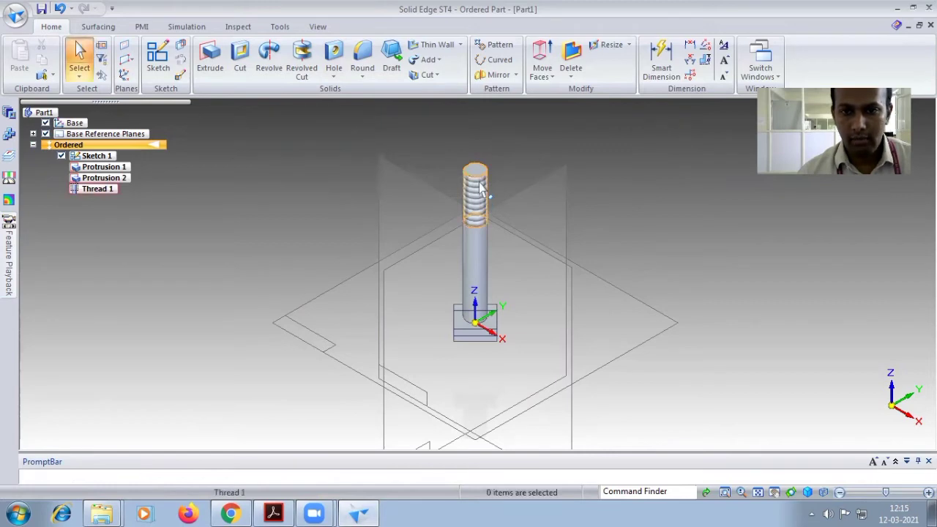
- Check the head's 18 mm width and 6.5 mm height on the PDF drawing
{"action": "left_click", "coordinate": [274, 513]}
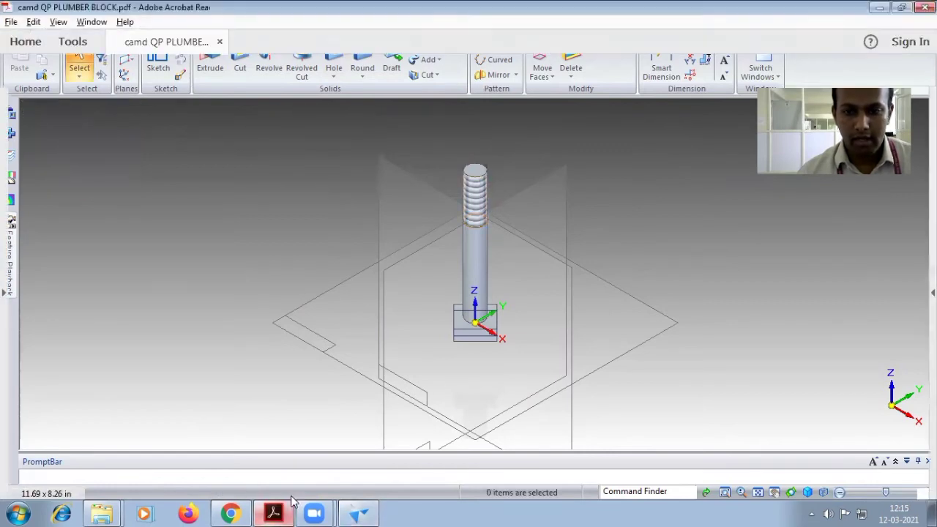
{"action": "scroll", "coordinate": [593, 431], "scroll_direction": "down", "scroll_amount": 5}
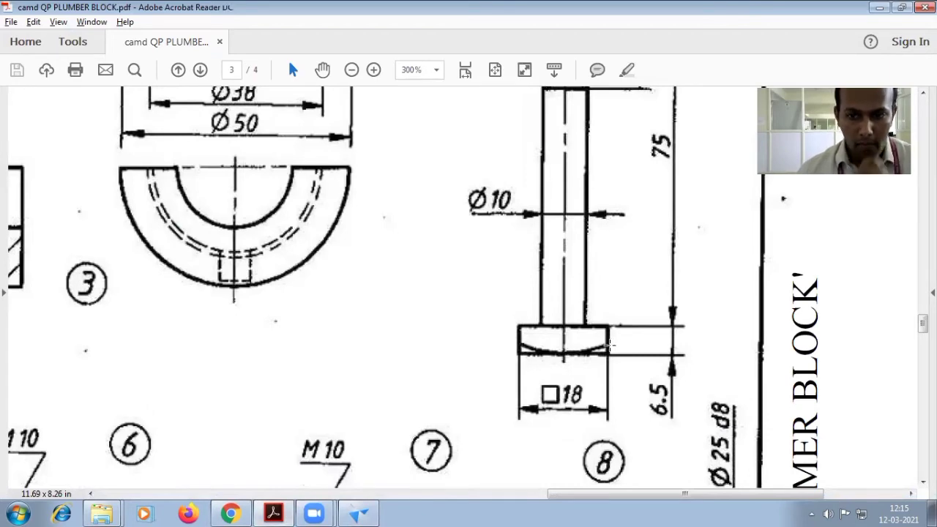
{"action": "left_click", "coordinate": [362, 513]}
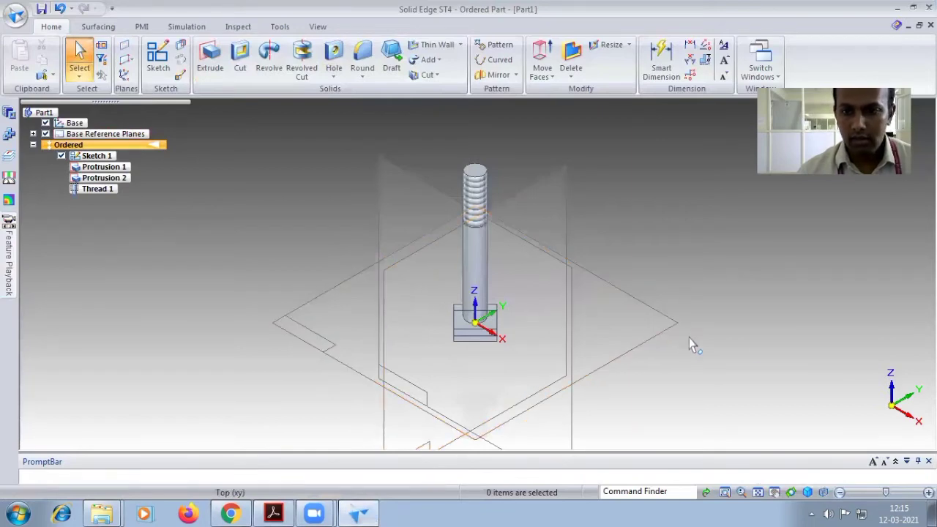
- Sketch an 18 mm diameter circle centred on the origin on the base reference plane
{"action": "left_click", "coordinate": [791, 493]}
{"action": "left_click_drag", "start_coordinate": [713, 418], "coordinate": [710, 340]}
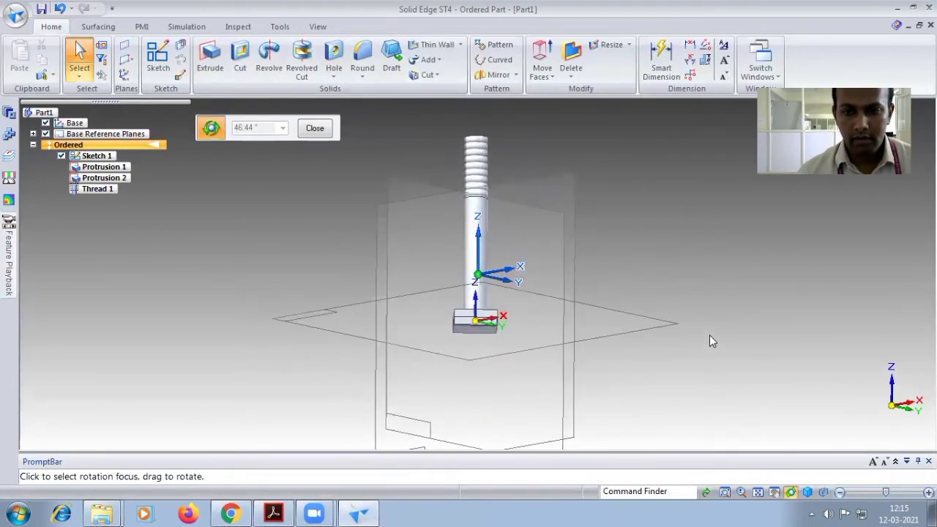
{"action": "left_click", "coordinate": [322, 129]}
{"action": "left_click", "coordinate": [157, 59]}
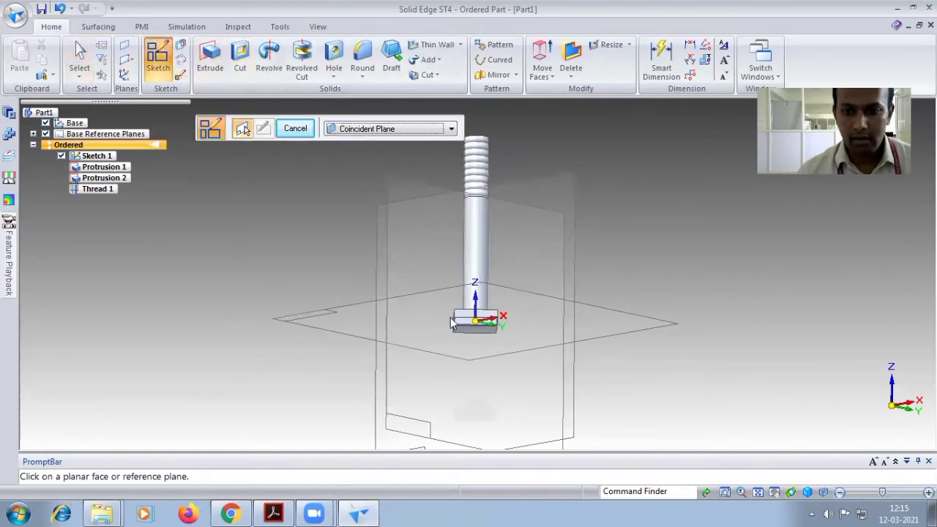
{"action": "left_click", "coordinate": [465, 328]}
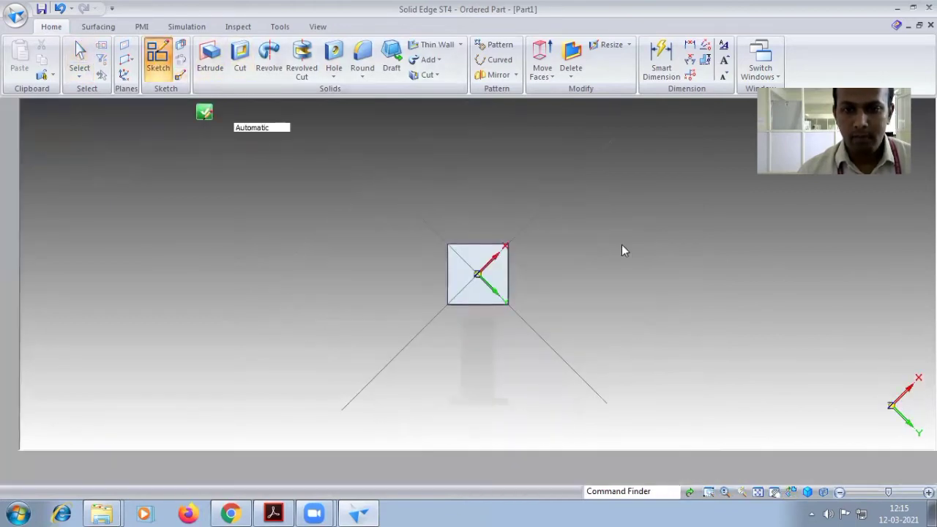
{"action": "left_click", "coordinate": [153, 75]}
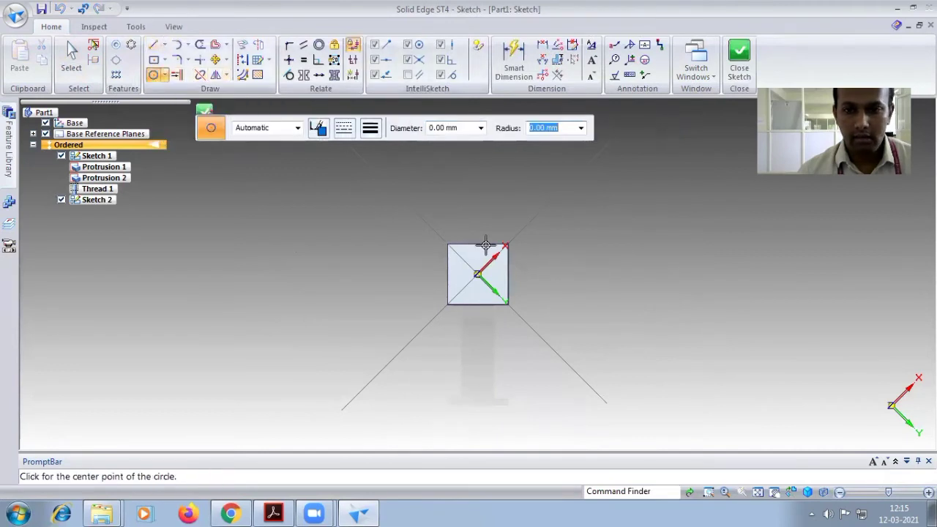
{"action": "scroll", "coordinate": [485, 245], "scroll_direction": "up", "scroll_amount": 3}
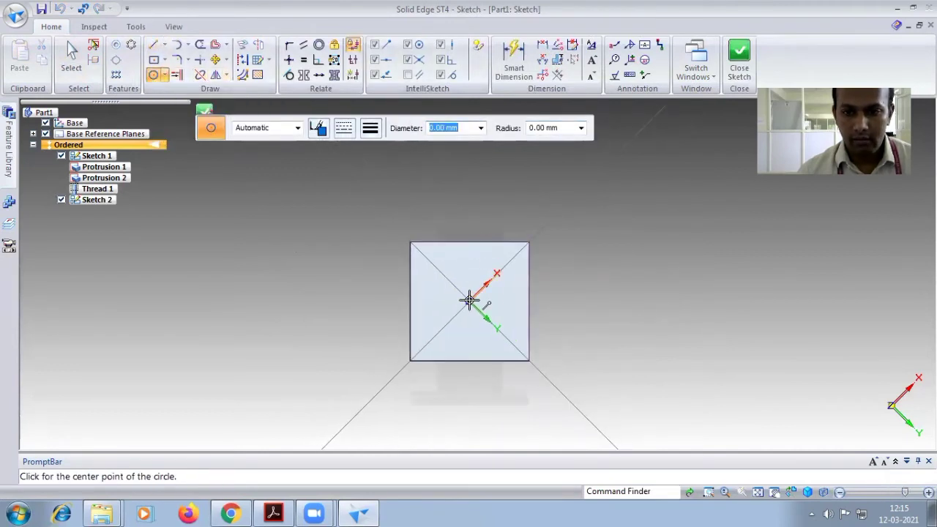
{"action": "left_click", "coordinate": [468, 300]}
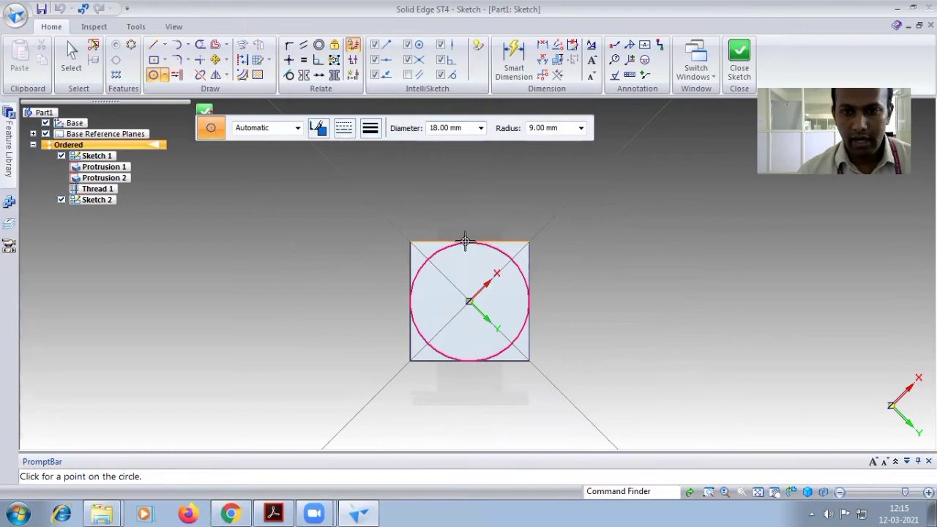
{"action": "left_click", "coordinate": [465, 242]}
{"action": "left_click", "coordinate": [738, 68]}
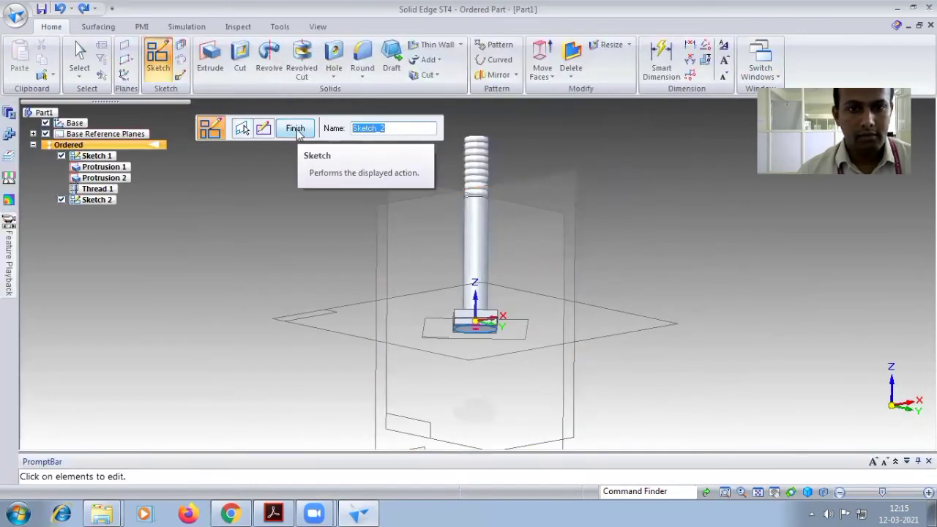
{"action": "left_click", "coordinate": [296, 129]}
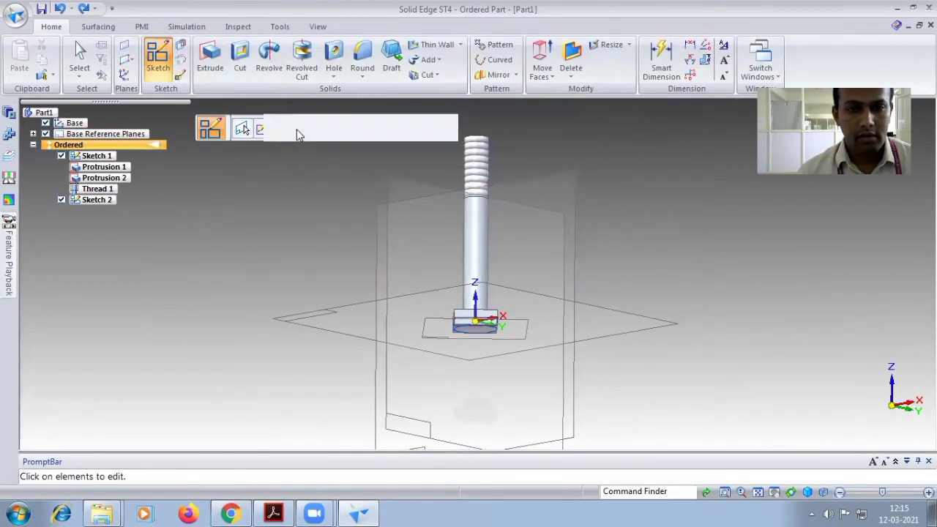
- On the front plane, draw a closed triangle with a 30° sloped line at the head's bottom edge
{"action": "left_click", "coordinate": [161, 68]}
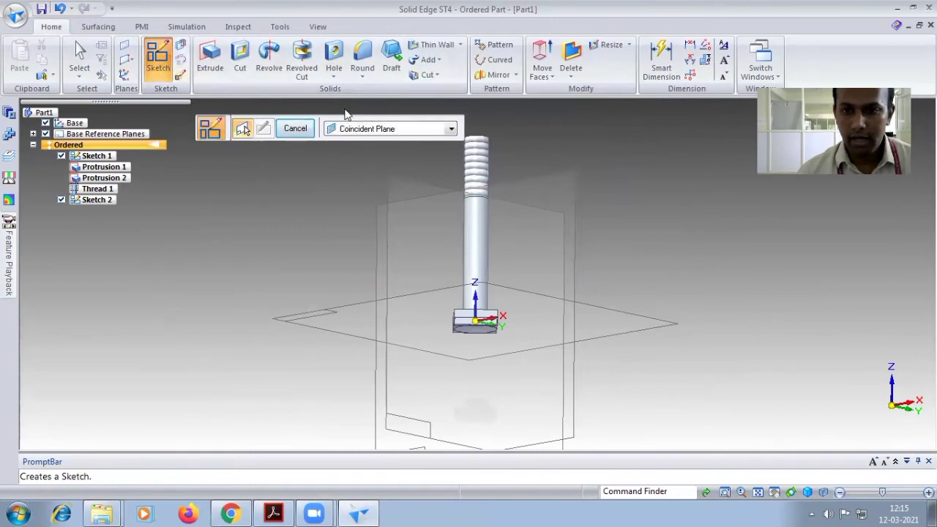
{"action": "left_click", "coordinate": [562, 194]}
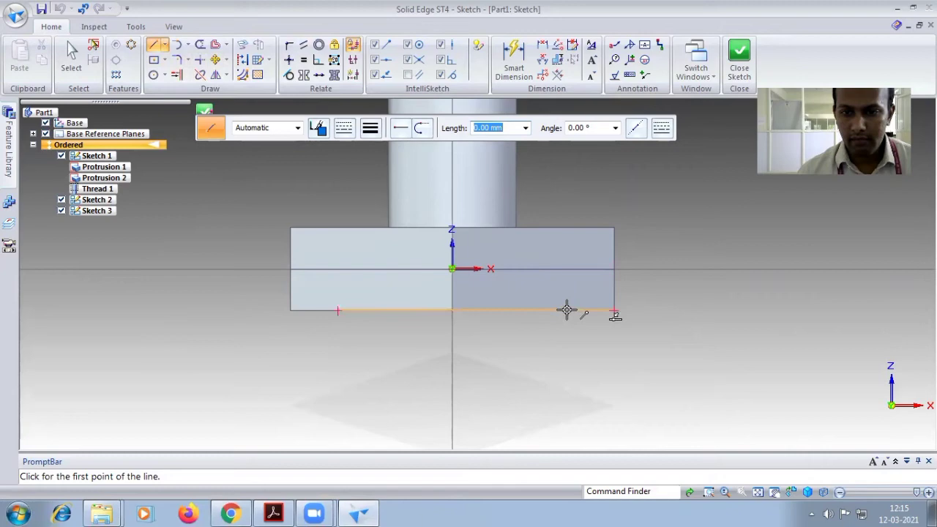
{"action": "scroll", "coordinate": [566, 310], "scroll_direction": "up", "scroll_amount": 3}
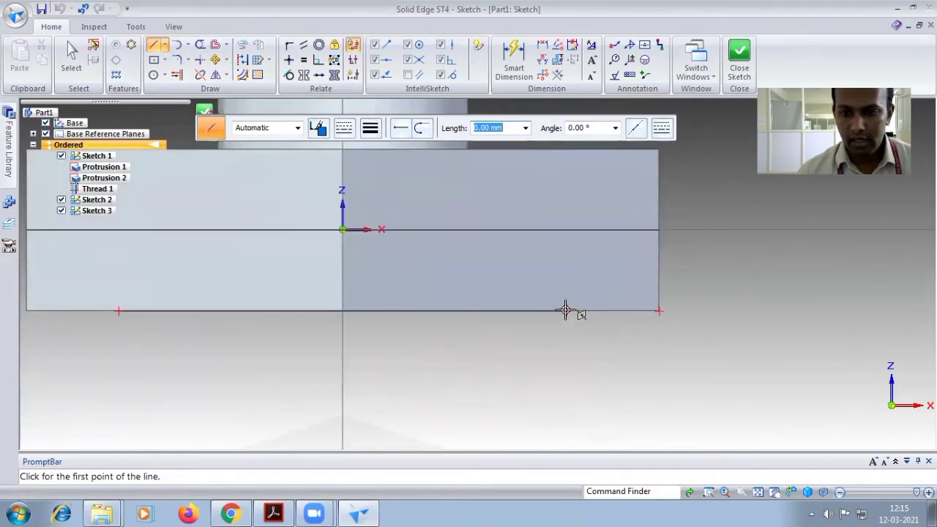
{"action": "left_click", "coordinate": [566, 311]}
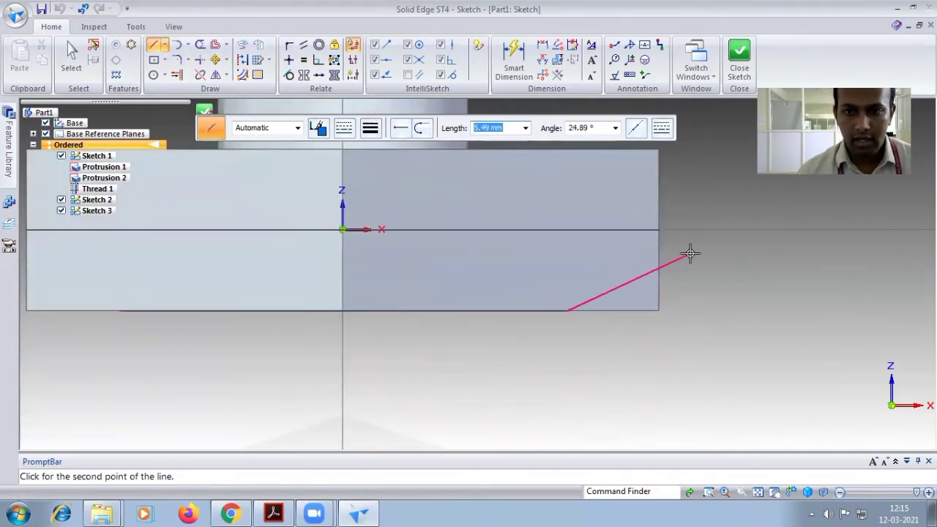
{"action": "key", "text": "Tab"}
{"action": "type", "text": "3"}
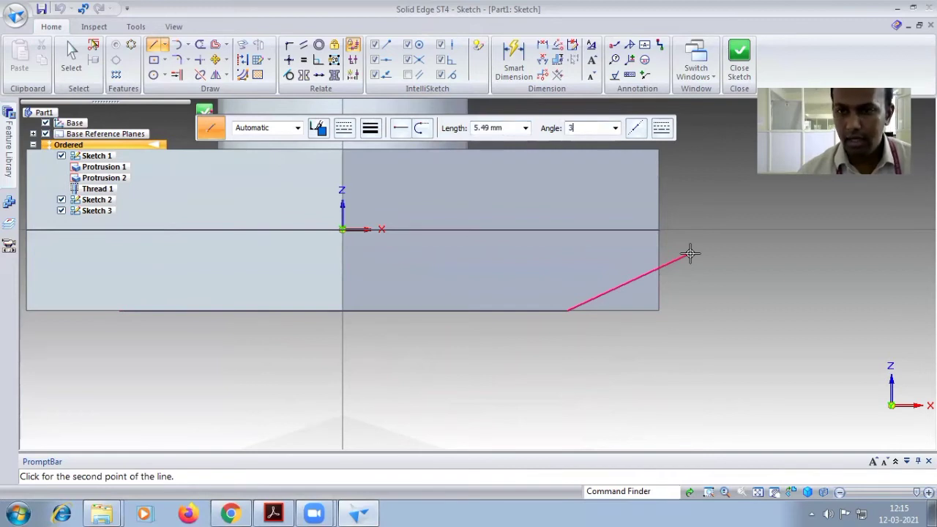
{"action": "key", "text": "Tab"}
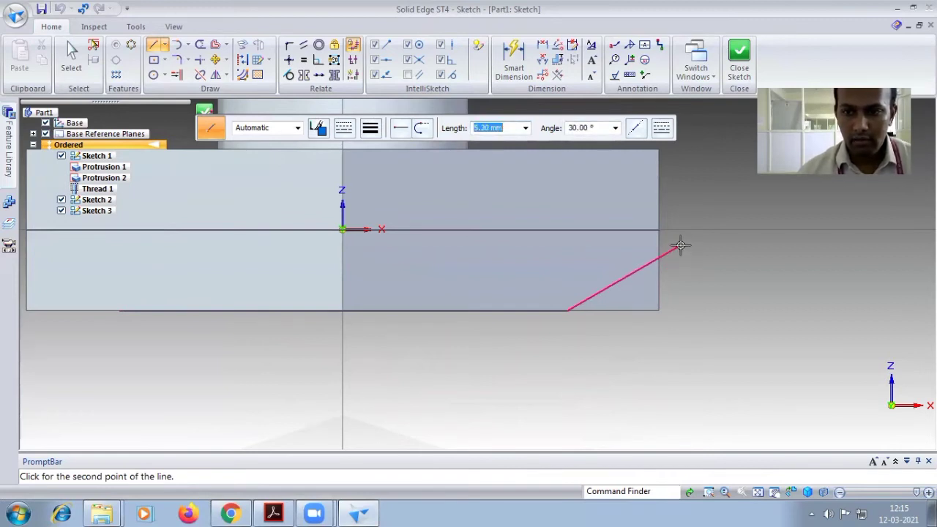
{"action": "left_click", "coordinate": [680, 245]}
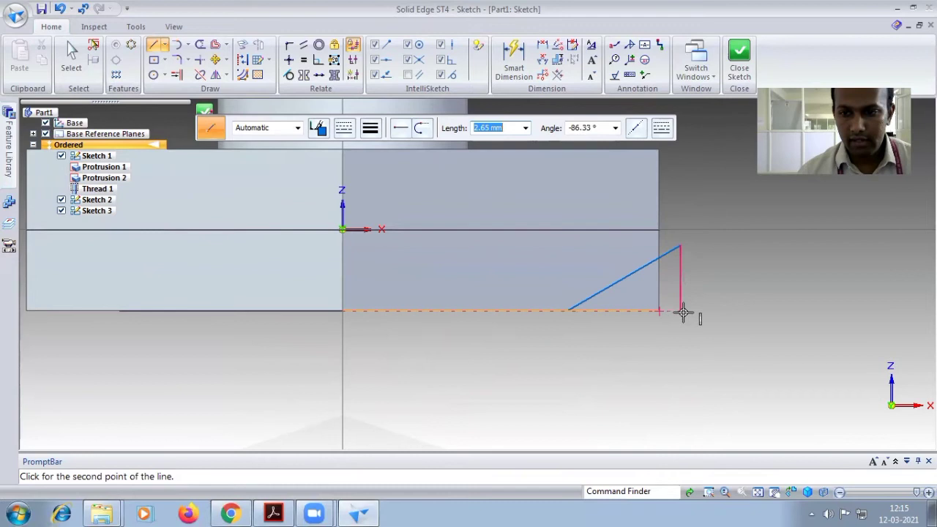
{"action": "left_click", "coordinate": [681, 311]}
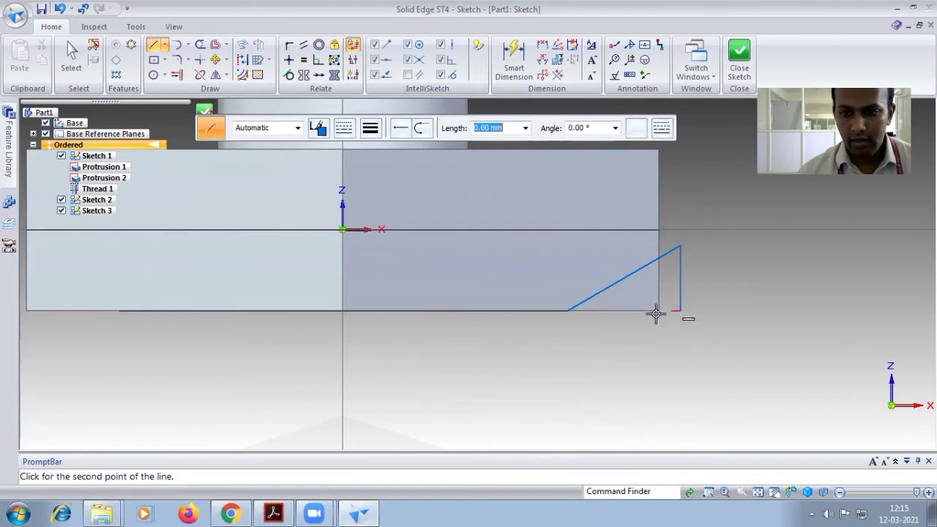
{"action": "left_click", "coordinate": [572, 310]}
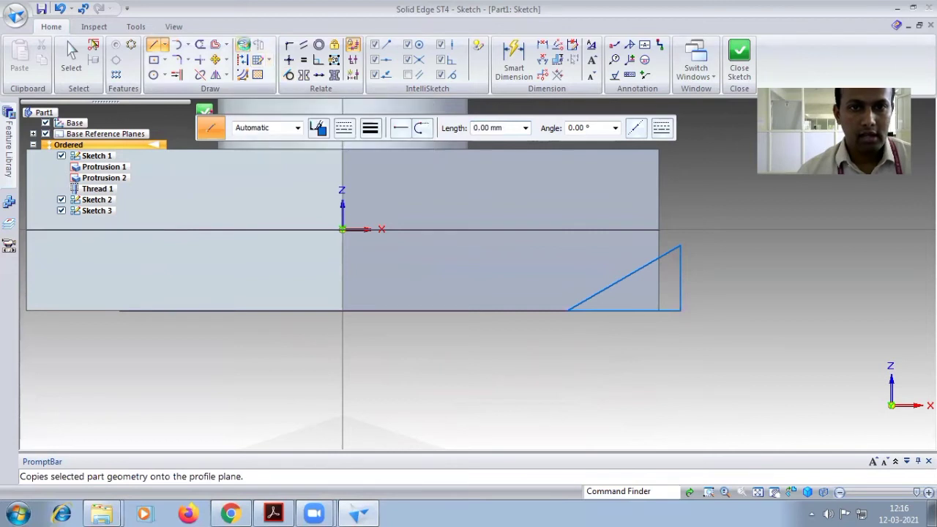
- Include the vertical axis line in the sketch and close the sketch
{"action": "left_click", "coordinate": [243, 45]}
{"action": "left_click", "coordinate": [227, 204]}
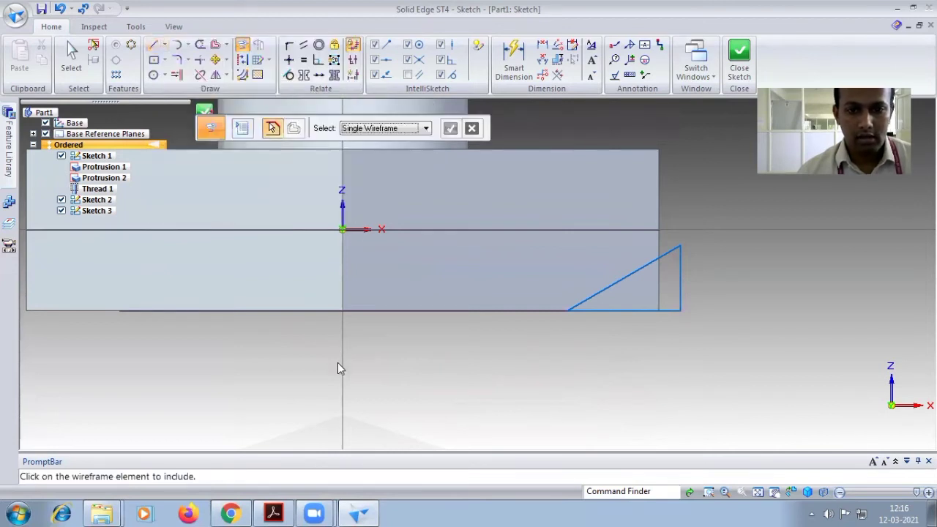
{"action": "left_click", "coordinate": [341, 368]}
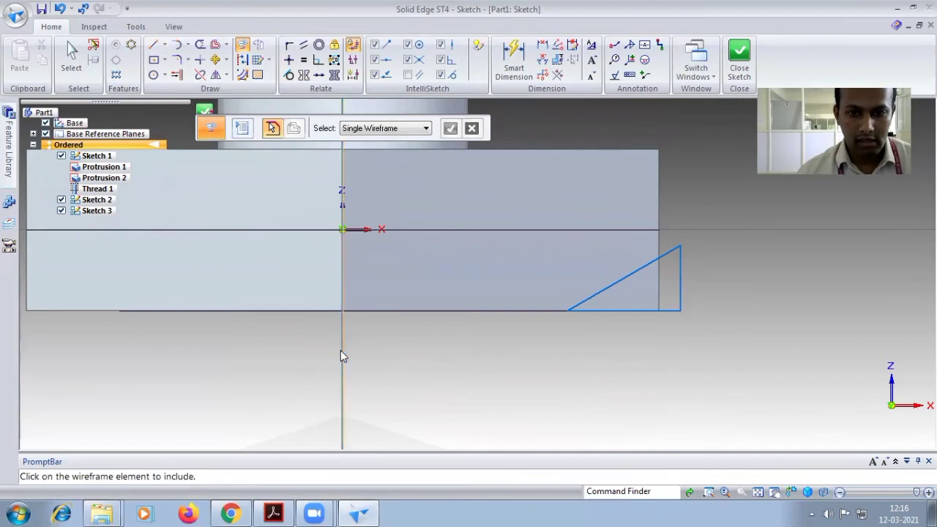
{"action": "left_click", "coordinate": [740, 59]}
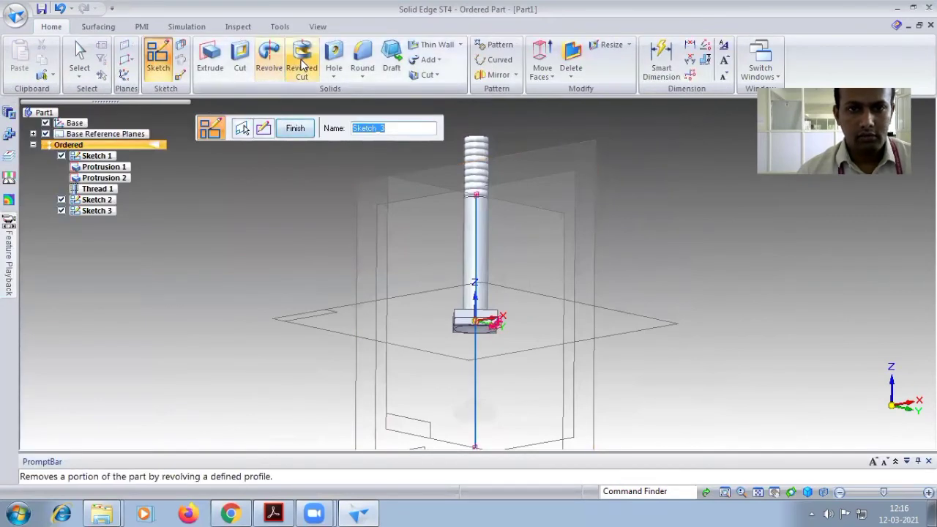
- Revolve-cut the triangle profile 360° about the vertical axis to chamfer the head
{"action": "left_click", "coordinate": [301, 62]}
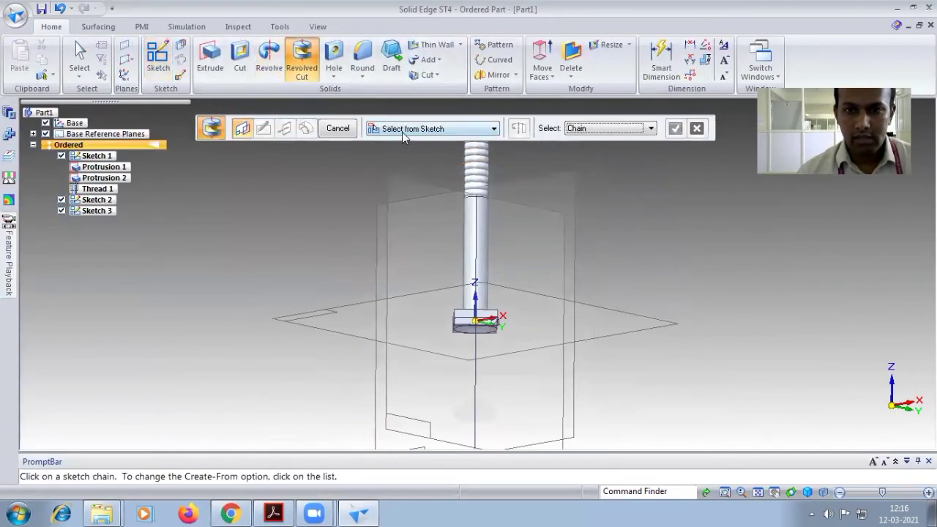
{"action": "scroll", "coordinate": [509, 327], "scroll_direction": "up", "scroll_amount": 5}
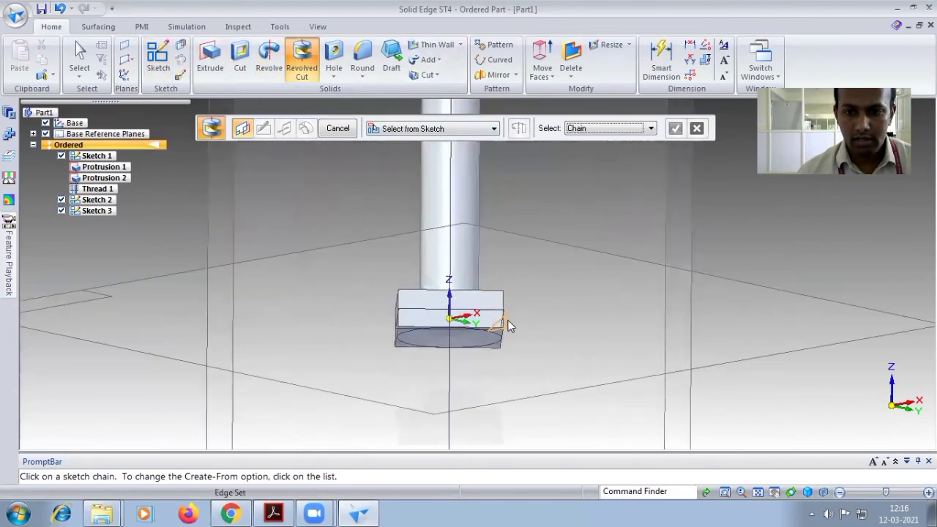
{"action": "left_click", "coordinate": [505, 325]}
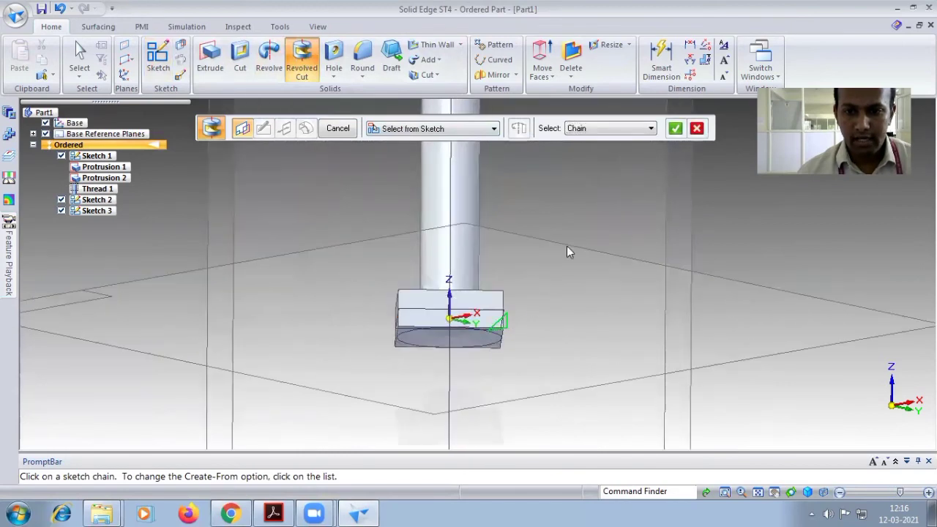
{"action": "left_click", "coordinate": [674, 128]}
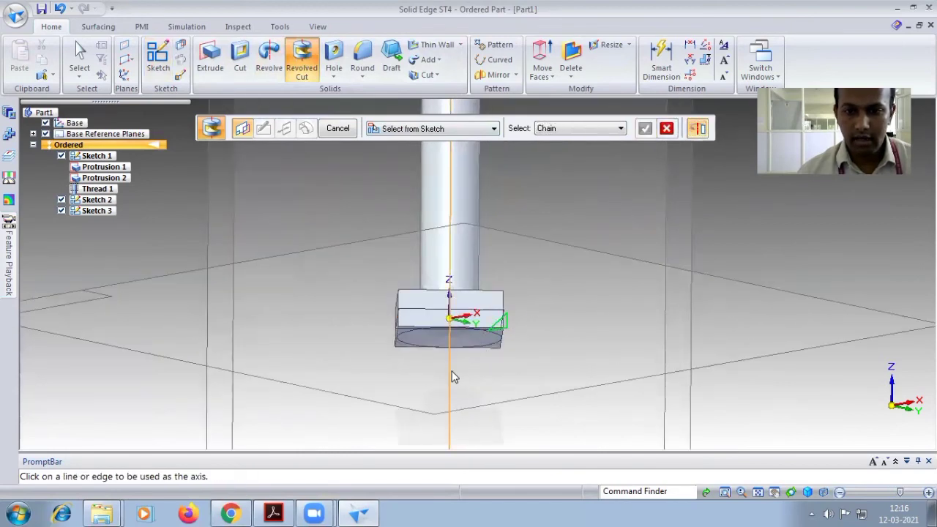
{"action": "left_click", "coordinate": [449, 376]}
{"action": "left_click", "coordinate": [459, 129]}
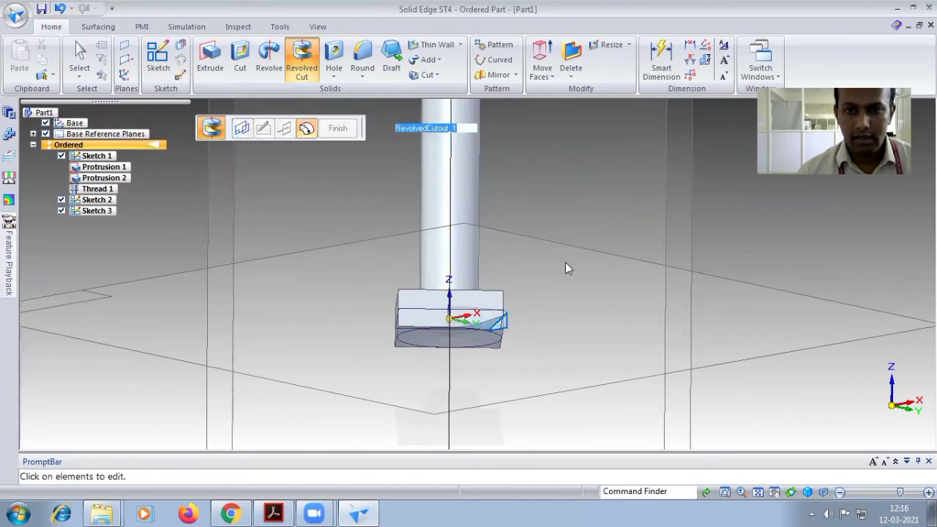
{"action": "left_click", "coordinate": [338, 128]}
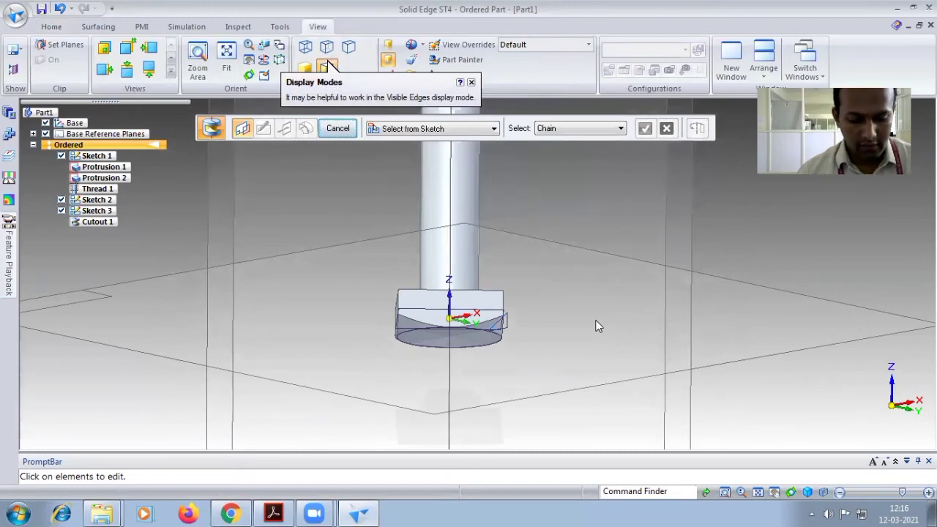
- Switch to the front view, exit the Cutout command and zoom in and out on the head
{"action": "key", "text": "ctrl+f"}
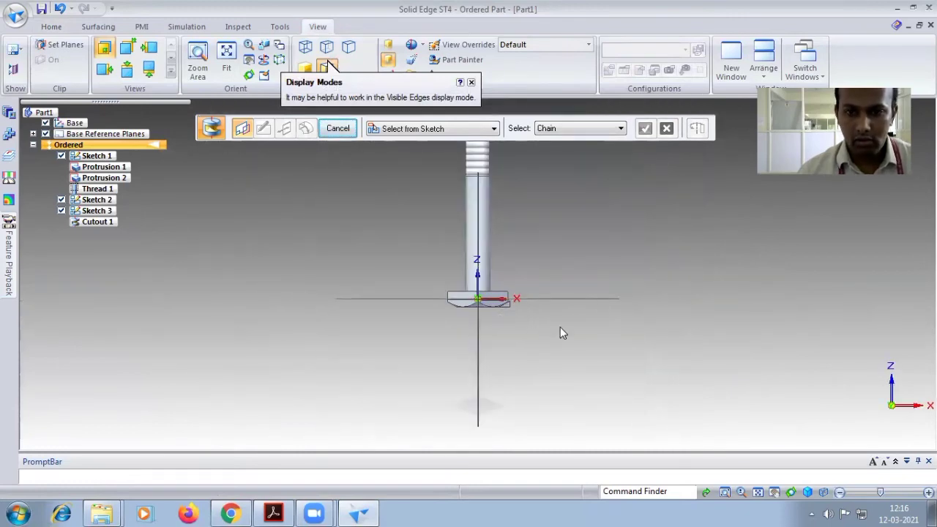
{"action": "key", "text": "Escape"}
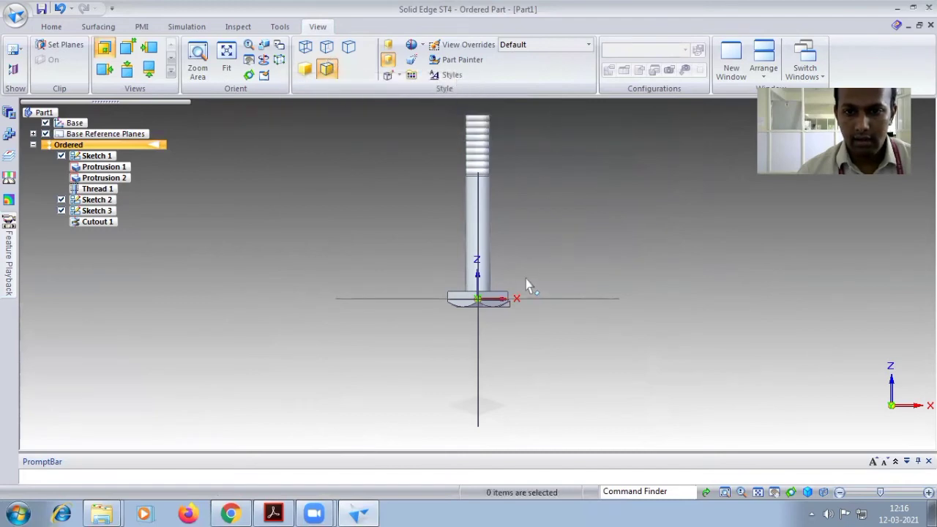
{"action": "scroll", "coordinate": [525, 280], "scroll_direction": "up", "scroll_amount": 3}
{"action": "scroll", "coordinate": [468, 322], "scroll_direction": "up", "scroll_amount": 3}
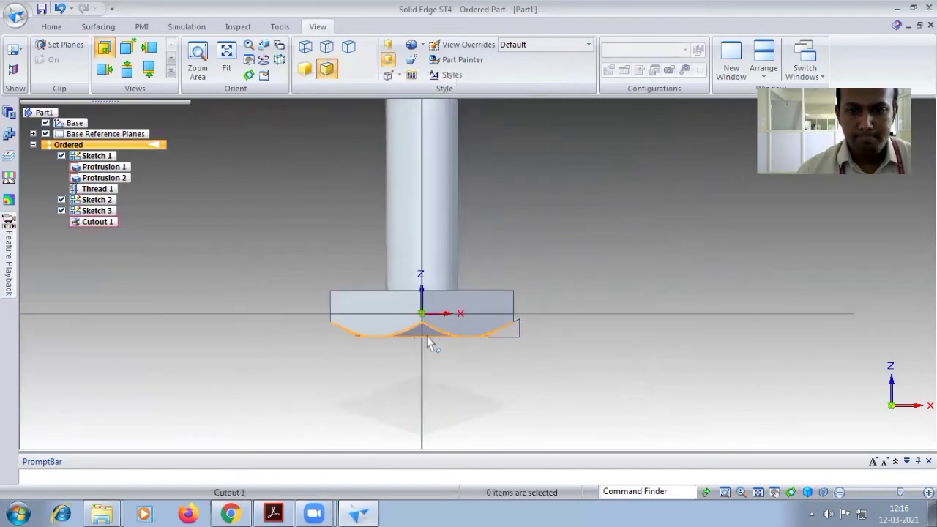
{"action": "scroll", "coordinate": [557, 359], "scroll_direction": "down", "scroll_amount": 4}
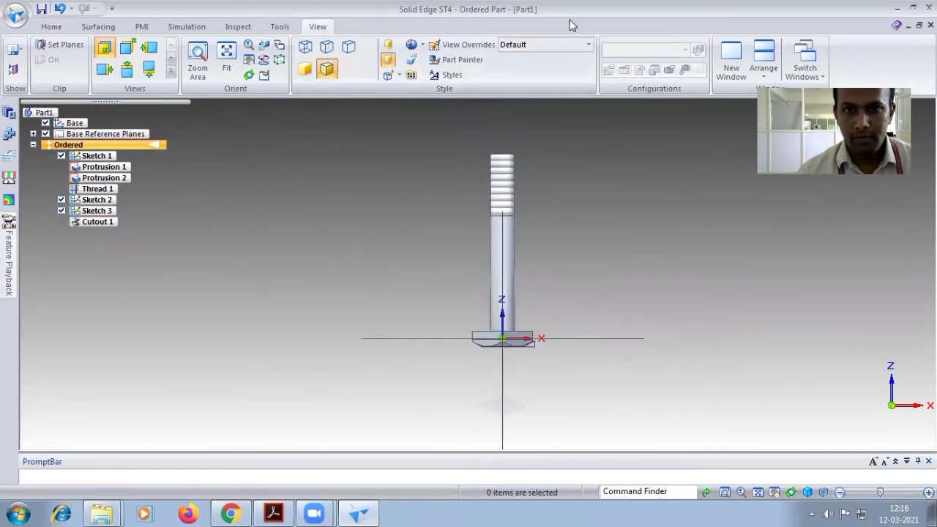
- Check the drawing's parts list in the PDF and assign Fe 410 W as Part1's material
{"action": "right_click", "coordinate": [53, 116]}
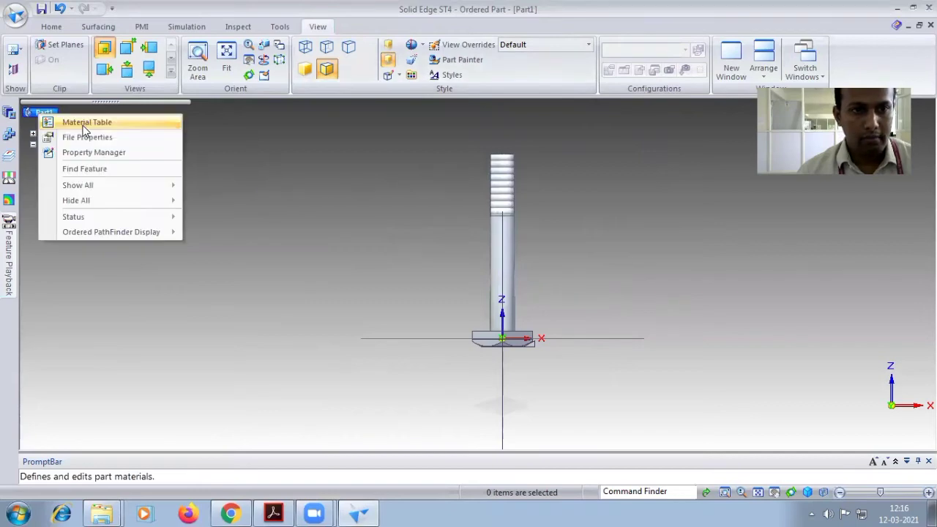
{"action": "left_click", "coordinate": [86, 123]}
{"action": "left_click", "coordinate": [273, 514]}
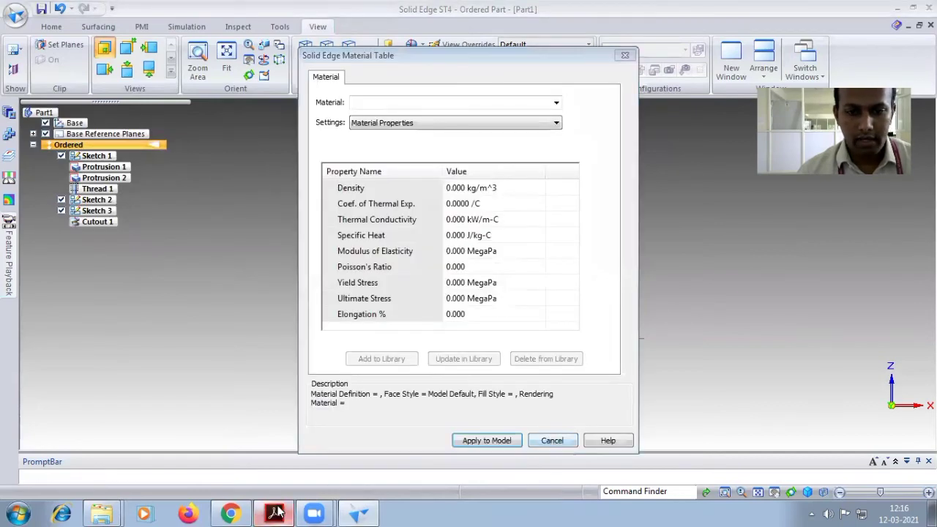
{"action": "scroll", "coordinate": [664, 356], "scroll_direction": "down", "scroll_amount": 3}
{"action": "scroll", "coordinate": [664, 357], "scroll_direction": "down", "scroll_amount": 3}
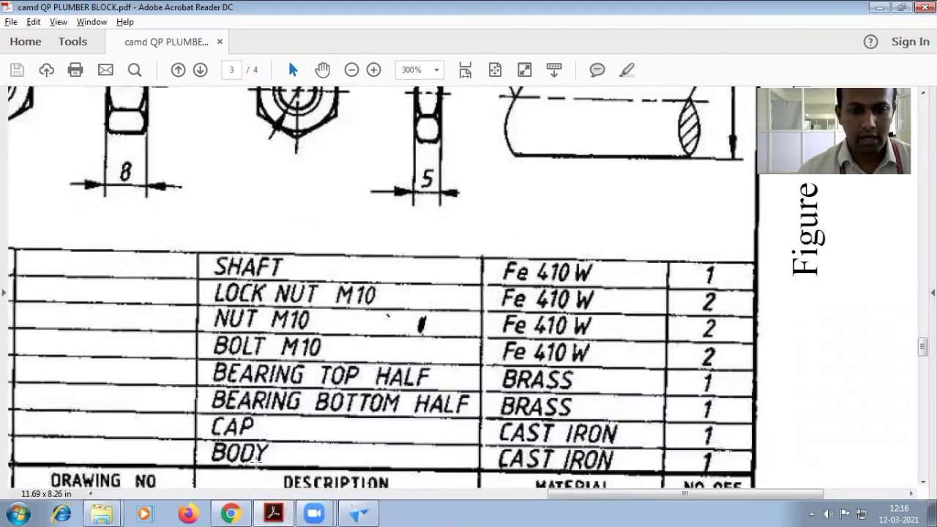
{"action": "left_click", "coordinate": [358, 514]}
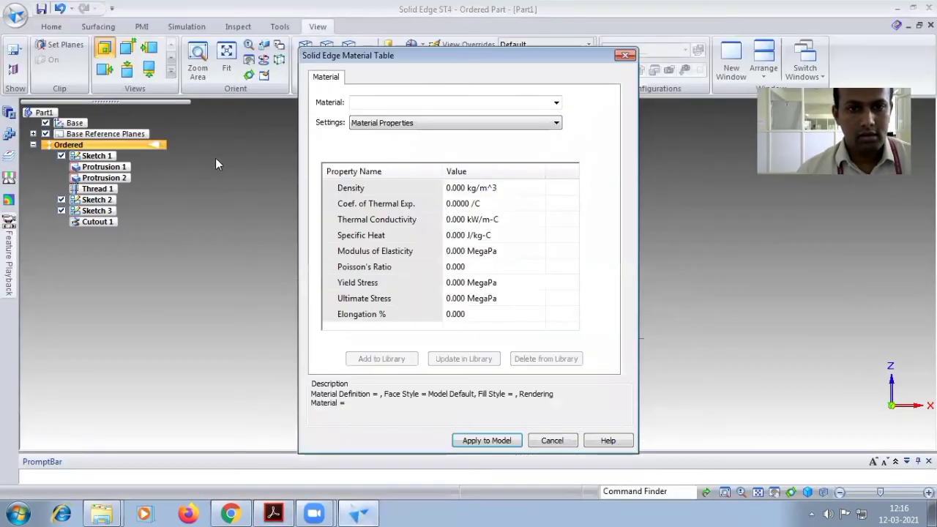
{"action": "left_click", "coordinate": [379, 104]}
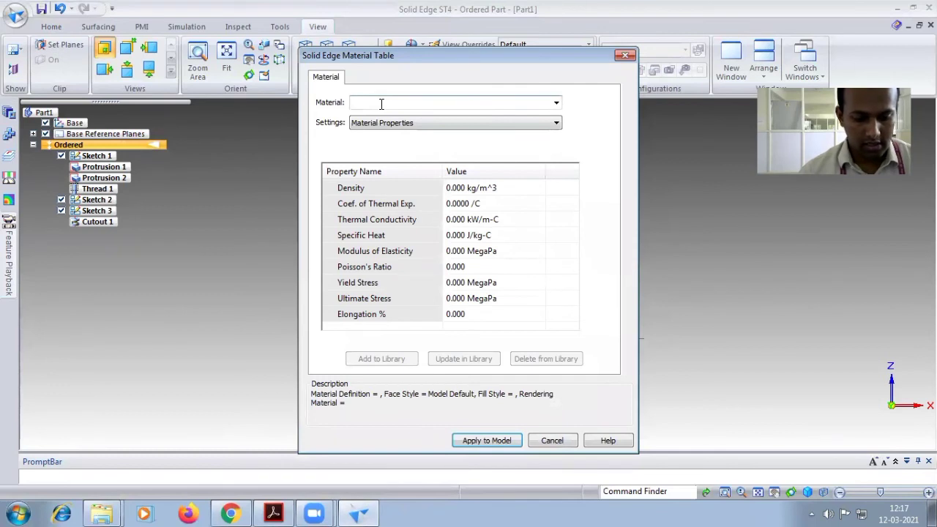
{"action": "type", "text": "Fe"}
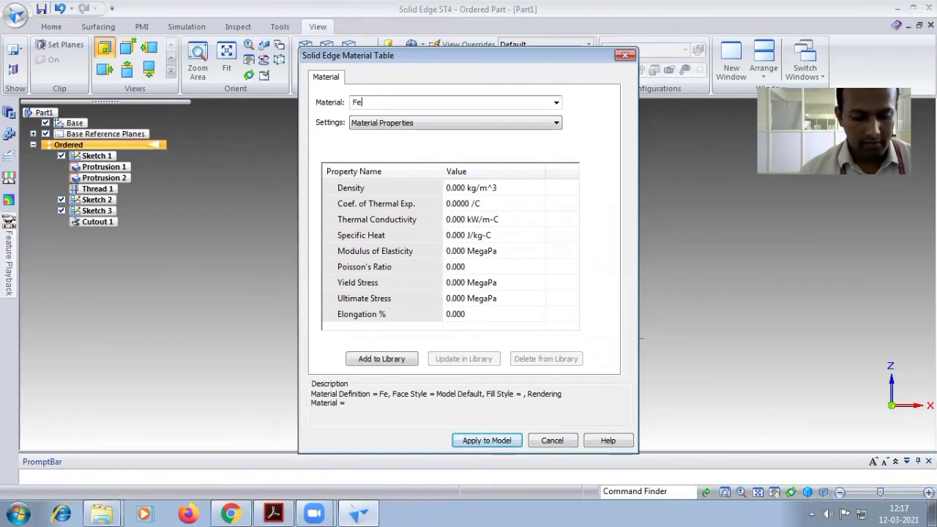
{"action": "type", "text": " 410 W"}
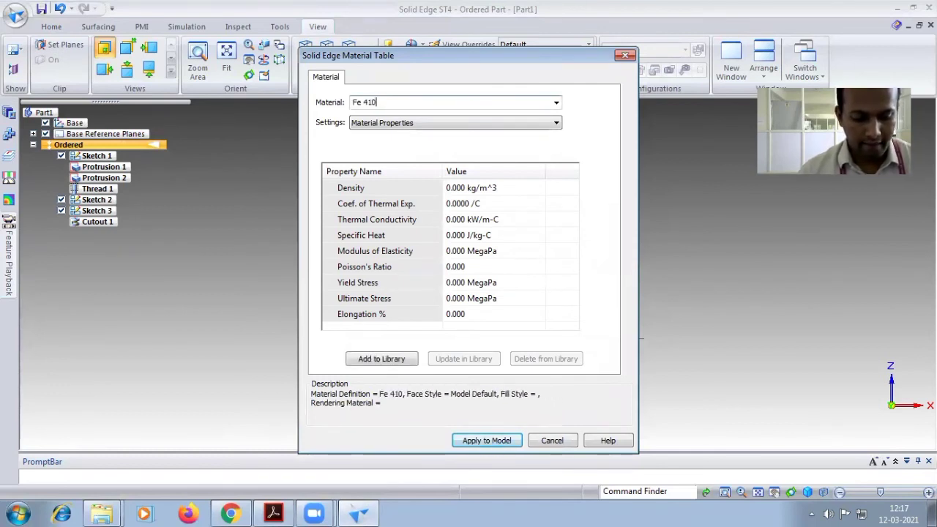
{"action": "left_click", "coordinate": [470, 442]}
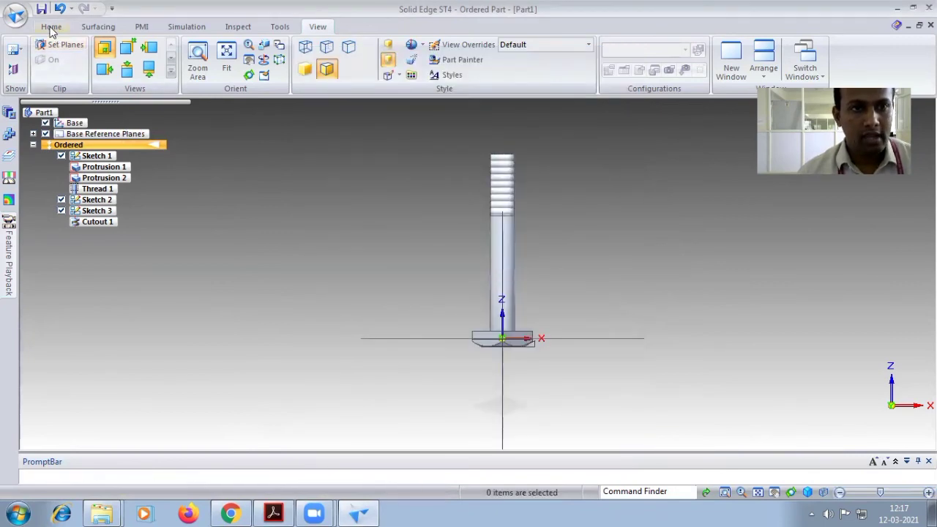
- Enter 'BOLT M10' as the Title in Part1's summary file properties
{"action": "right_click", "coordinate": [44, 114]}
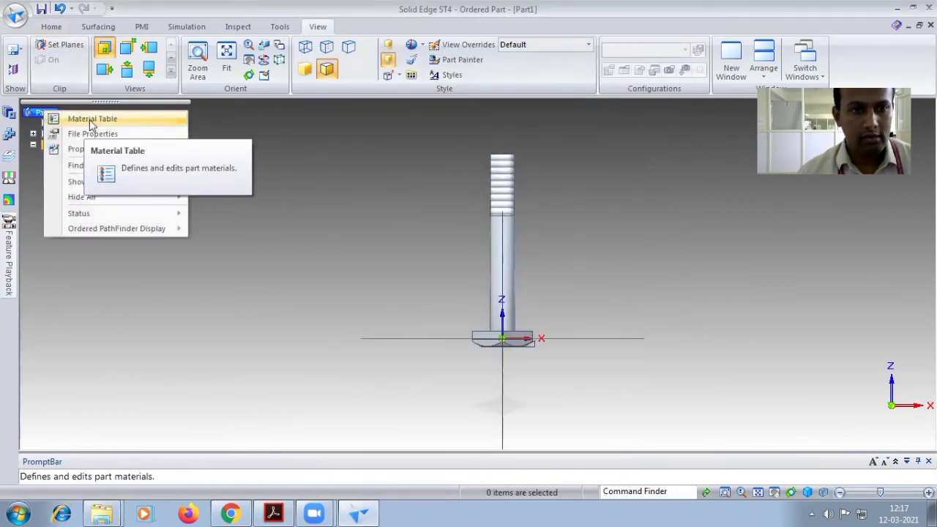
{"action": "left_click", "coordinate": [92, 136]}
{"action": "left_click", "coordinate": [65, 37]}
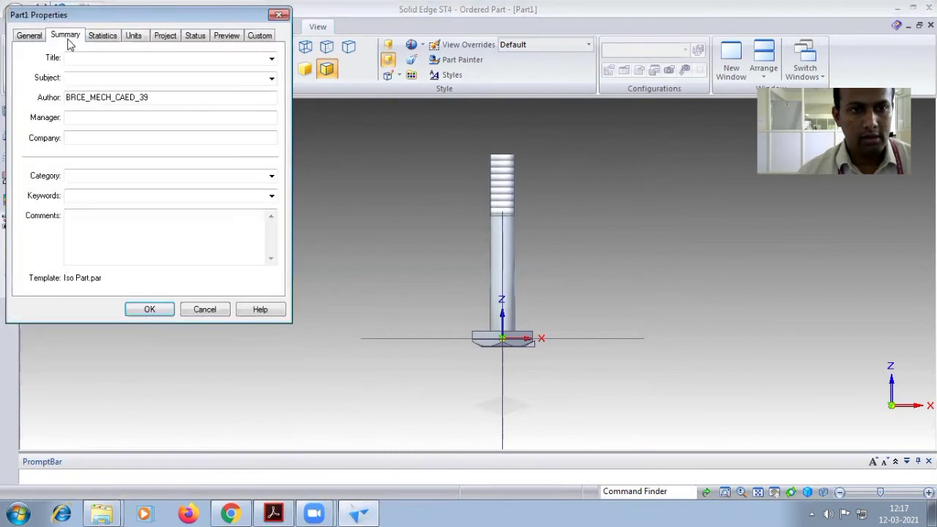
{"action": "left_click", "coordinate": [76, 57]}
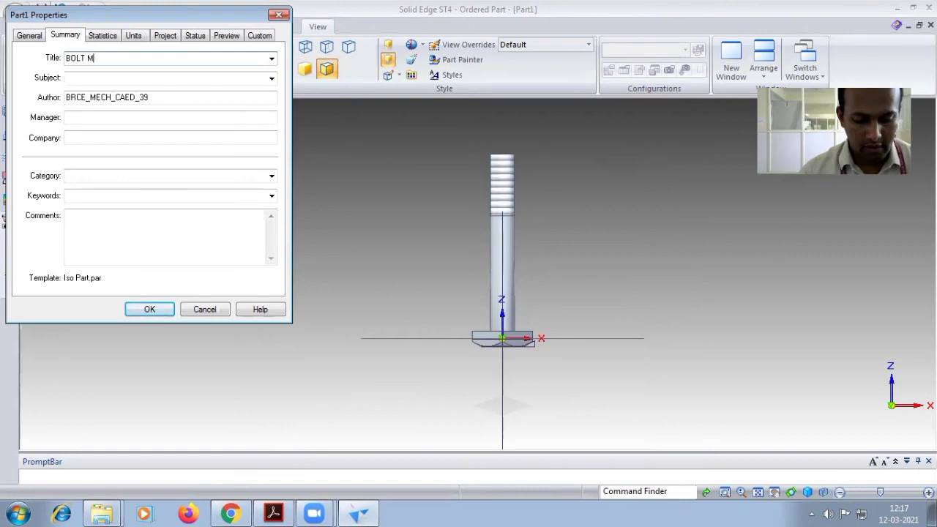
{"action": "type", "text": "BOLT M10"}
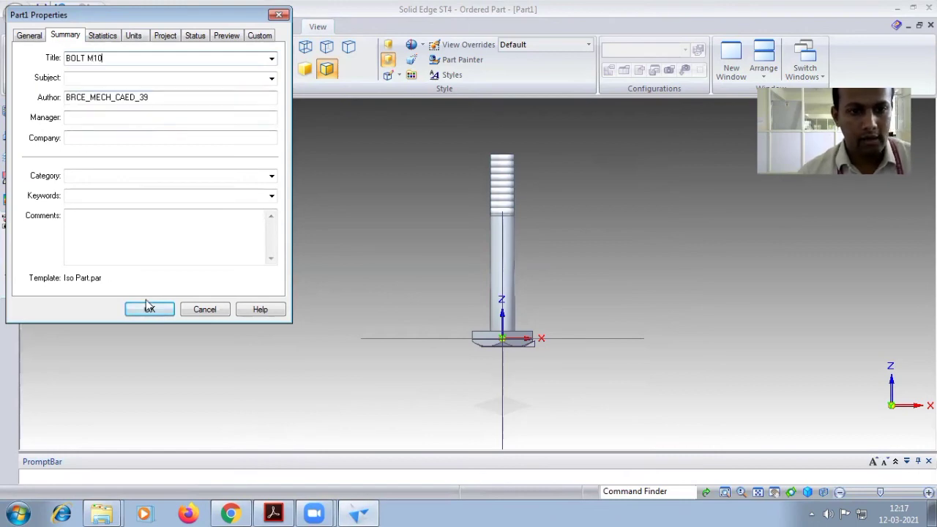
{"action": "left_click", "coordinate": [149, 309]}
- Begin saving the part under a new name in the D:\ACM\caed\PLUMBER BLOCK folder
{"action": "left_click", "coordinate": [16, 15]}
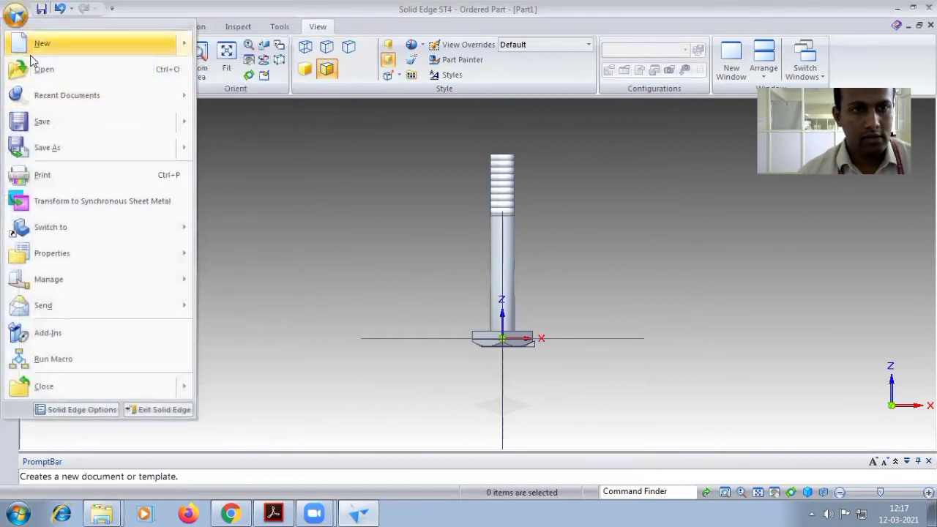
{"action": "left_click", "coordinate": [57, 150]}
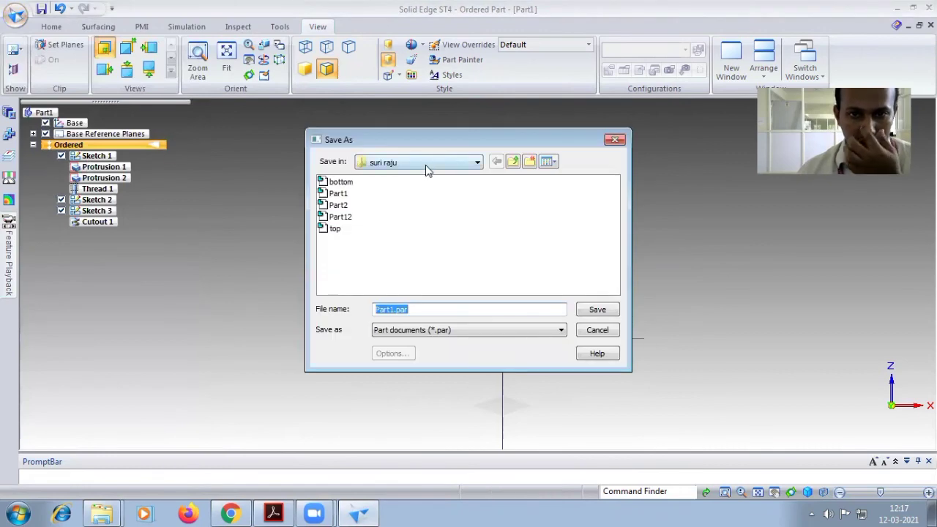
{"action": "left_click", "coordinate": [425, 163]}
{"action": "left_click", "coordinate": [434, 221]}
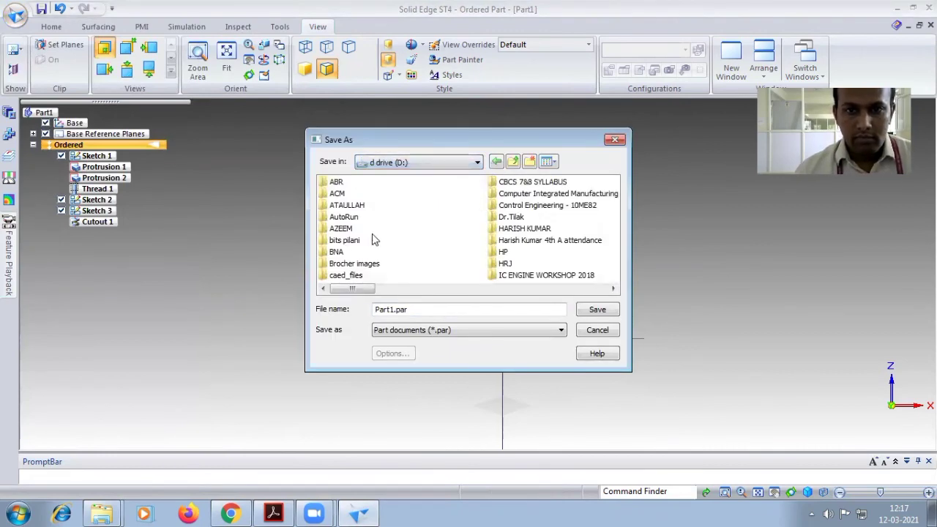
{"action": "double_click", "coordinate": [339, 194]}
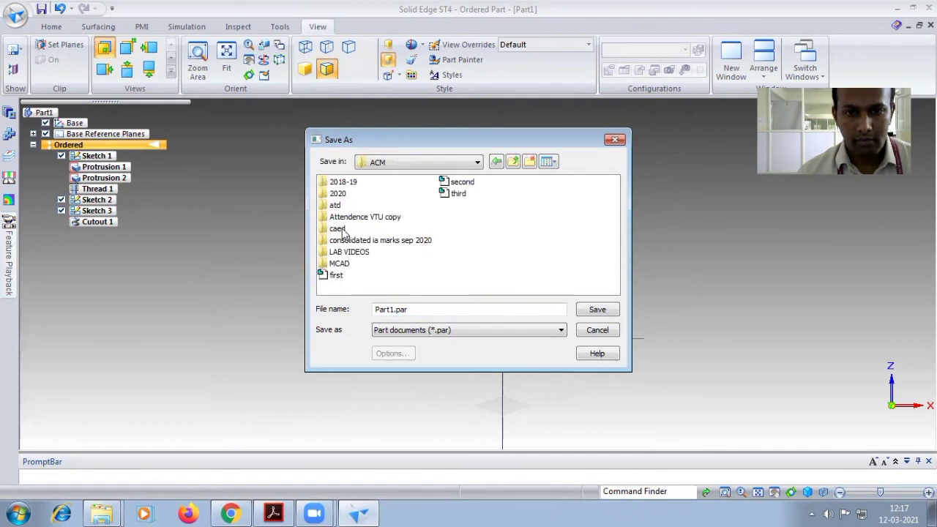
{"action": "double_click", "coordinate": [339, 229]}
{"action": "double_click", "coordinate": [363, 183]}
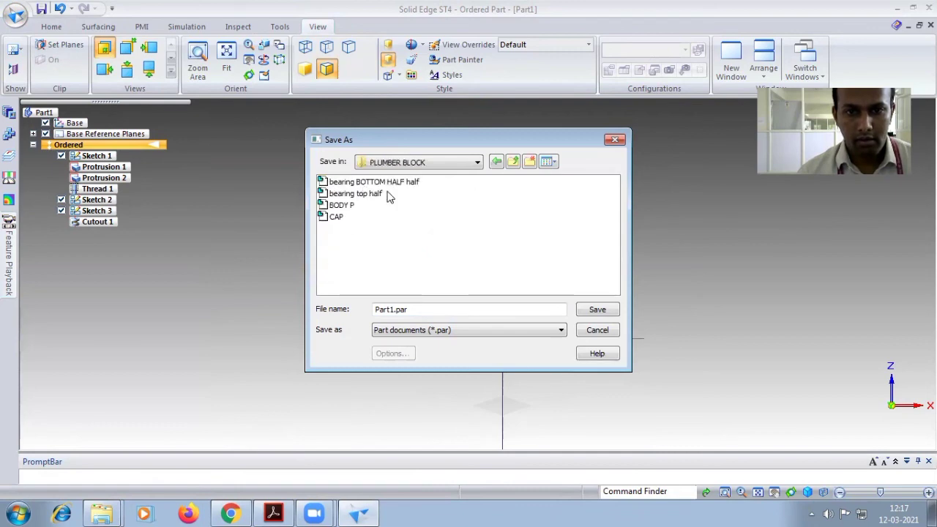
- Replace the default Part1 file name with BOLT M10.par and save
{"action": "double_click", "coordinate": [390, 309]}
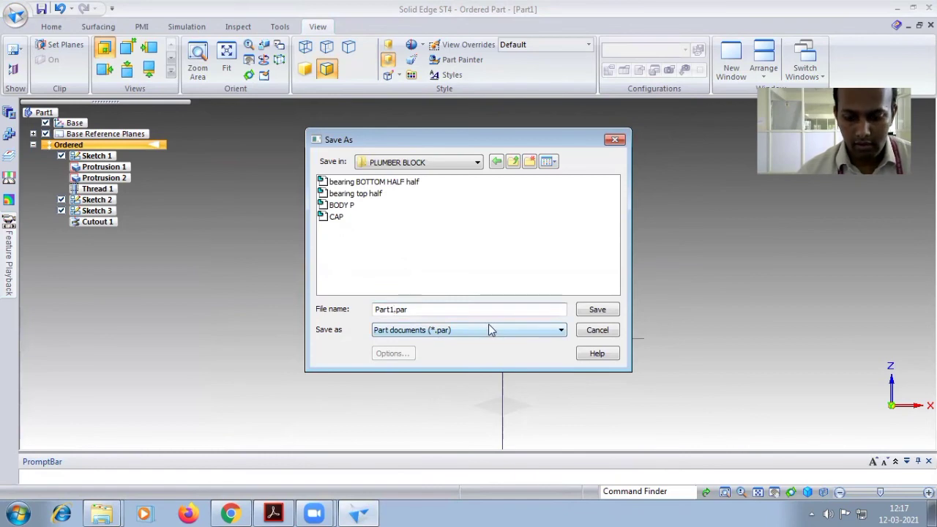
{"action": "key", "text": "BackSpace"}
{"action": "type", "text": "BOLT M10"}
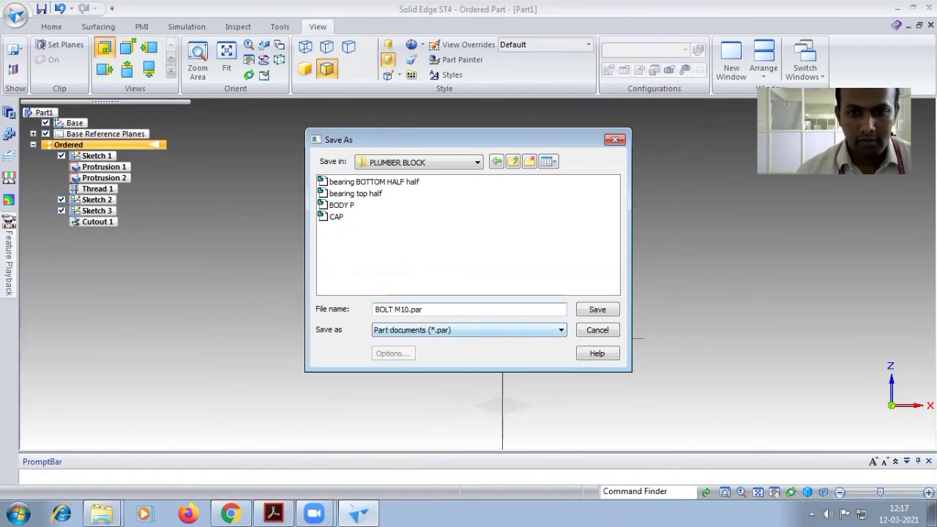
{"action": "left_click", "coordinate": [597, 310]}
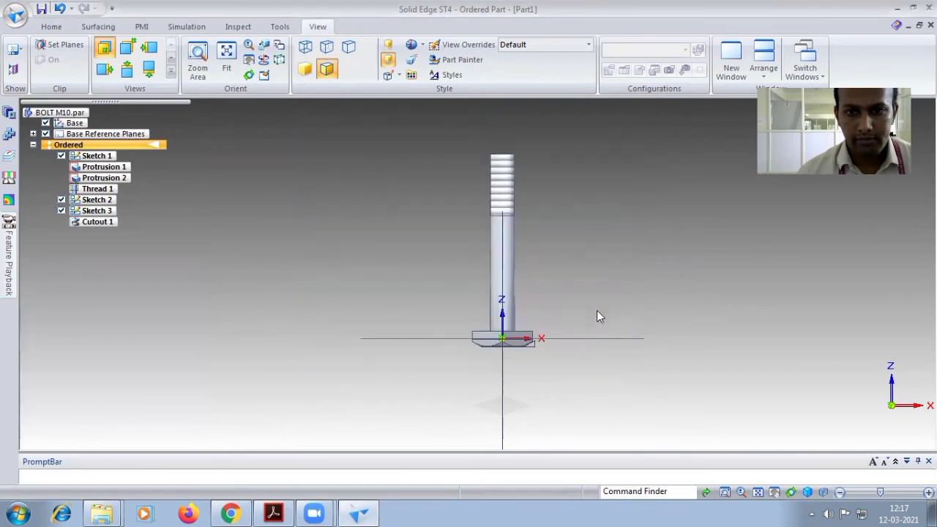